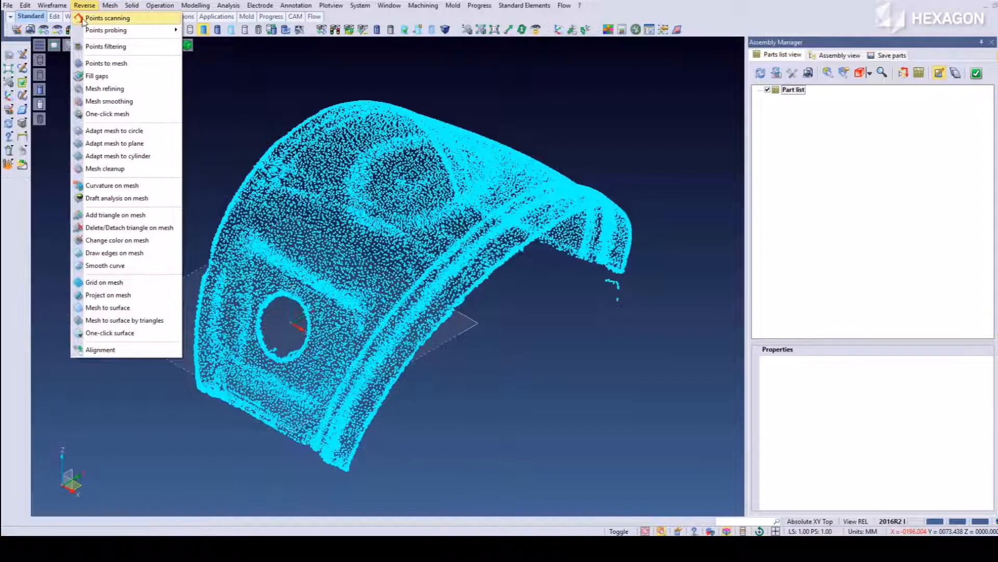
- Create a mesh from the point cloud with One-click mesh, using average point distance 2 and maximum triangle size 20
{"action": "mouse_move", "coordinate": [90, 33]}
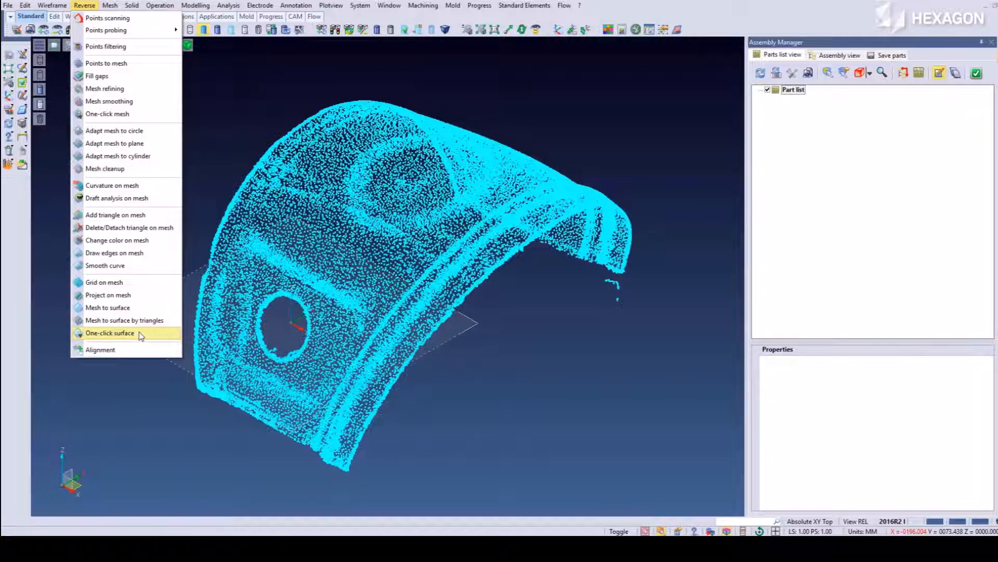
{"action": "left_click", "coordinate": [113, 117]}
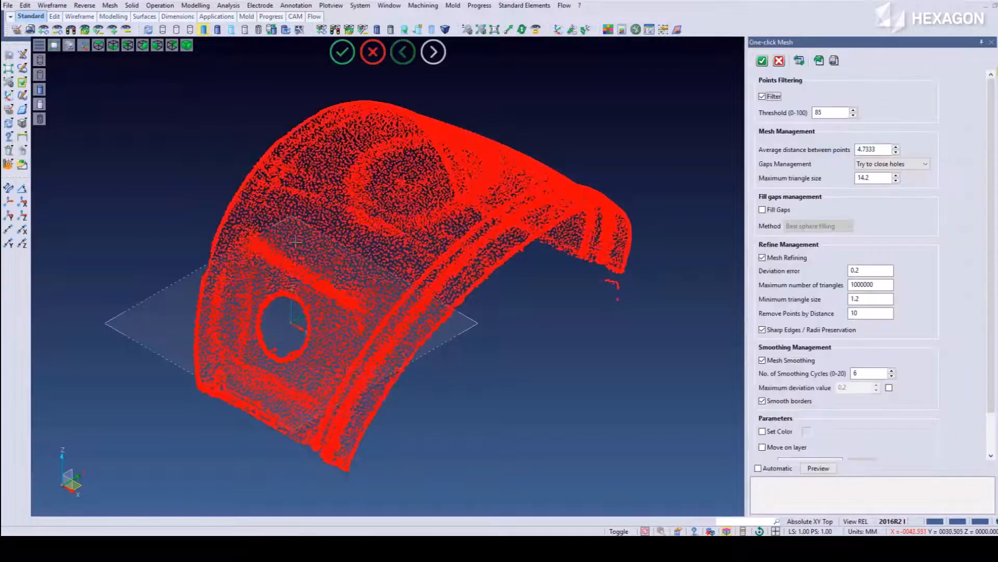
{"action": "double_click", "coordinate": [878, 149]}
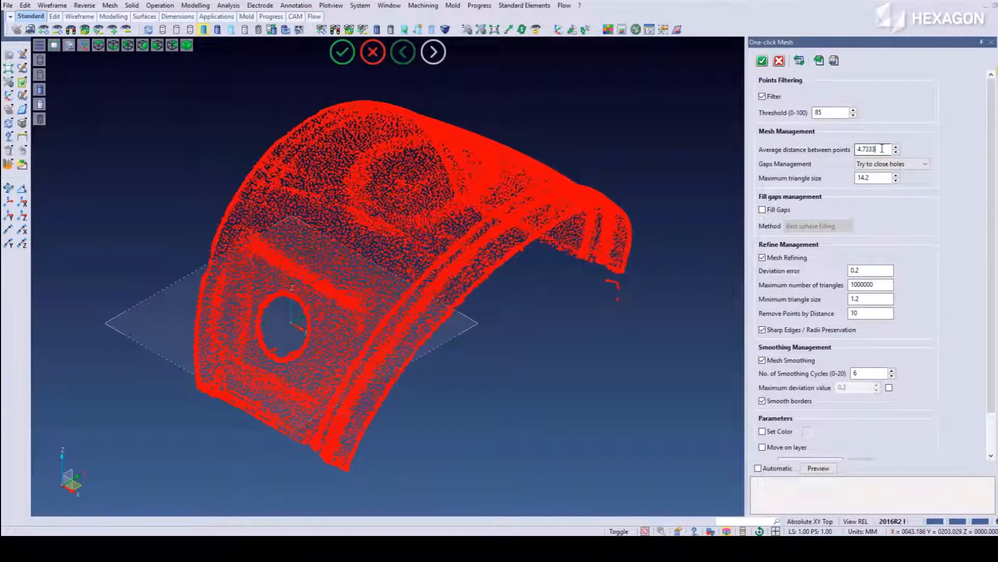
{"action": "type", "text": "2"}
{"action": "double_click", "coordinate": [876, 178]}
{"action": "type", "text": "20"}
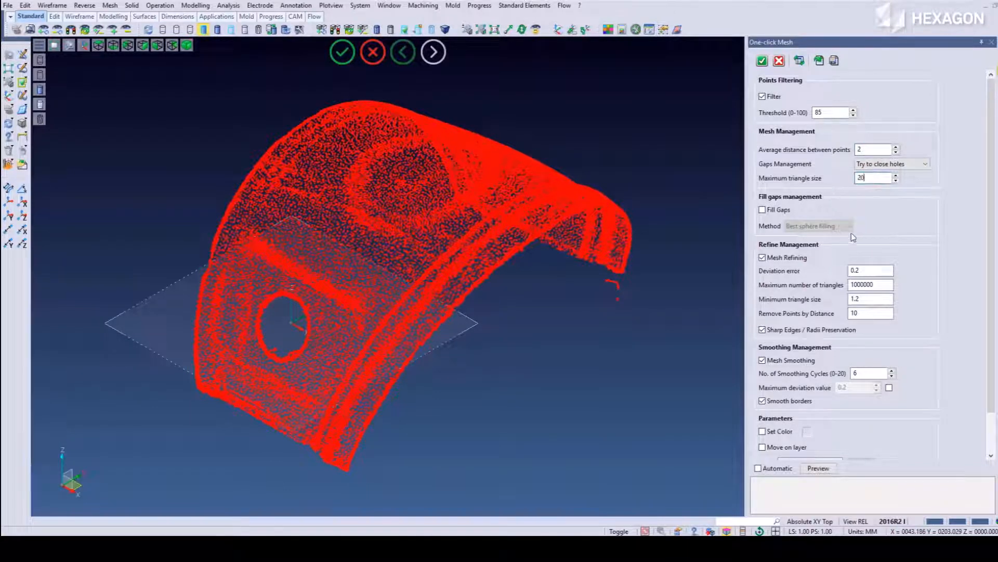
{"action": "left_click", "coordinate": [819, 468]}
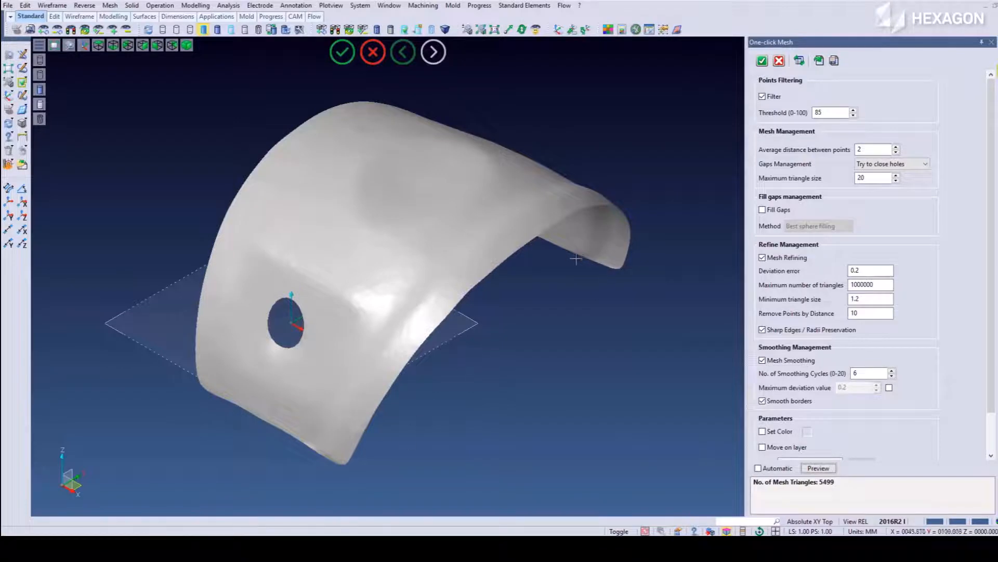
{"action": "left_click", "coordinate": [342, 52]}
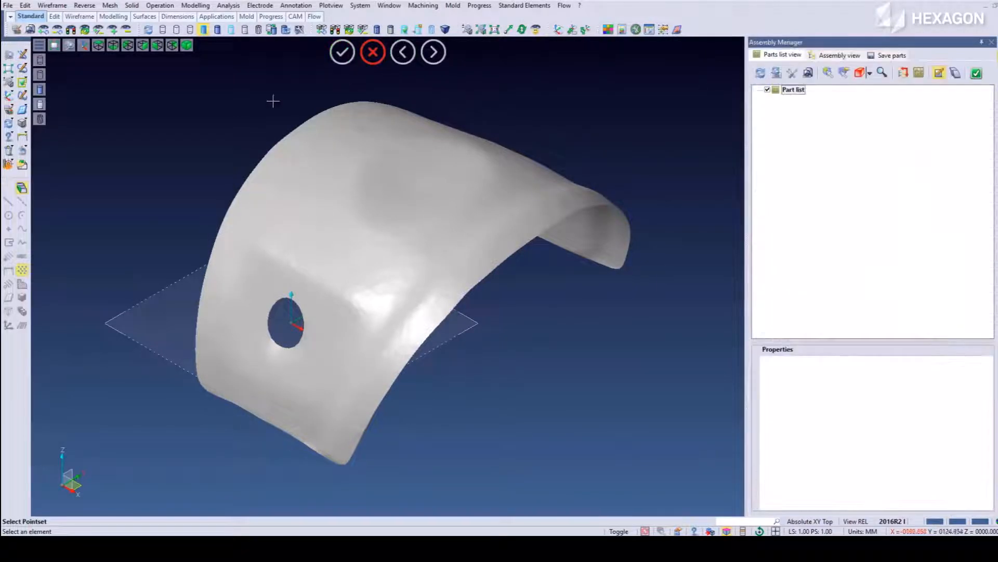
- Preview Adapt mesh to circle on the mesh's round hole with a forced radius of 9
{"action": "middle_click_drag", "start_coordinate": [284, 230], "coordinate": [303, 252]}
{"action": "scroll", "coordinate": [326, 361], "scroll_direction": "up", "scroll_amount": 5}
{"action": "scroll", "coordinate": [345, 300], "scroll_direction": "down", "scroll_amount": 2}
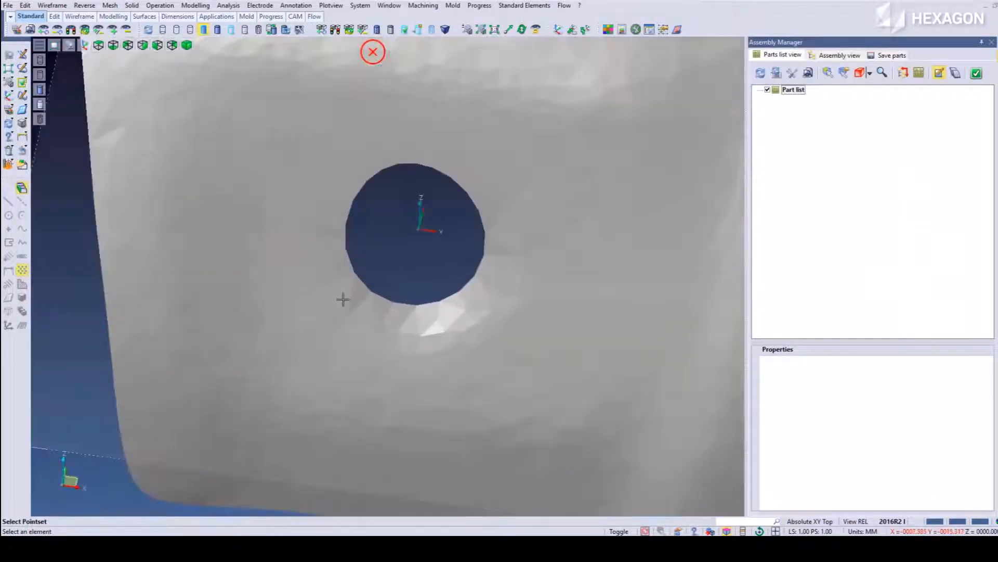
{"action": "scroll", "coordinate": [342, 299], "scroll_direction": "down", "scroll_amount": 1}
{"action": "left_click", "coordinate": [85, 5]}
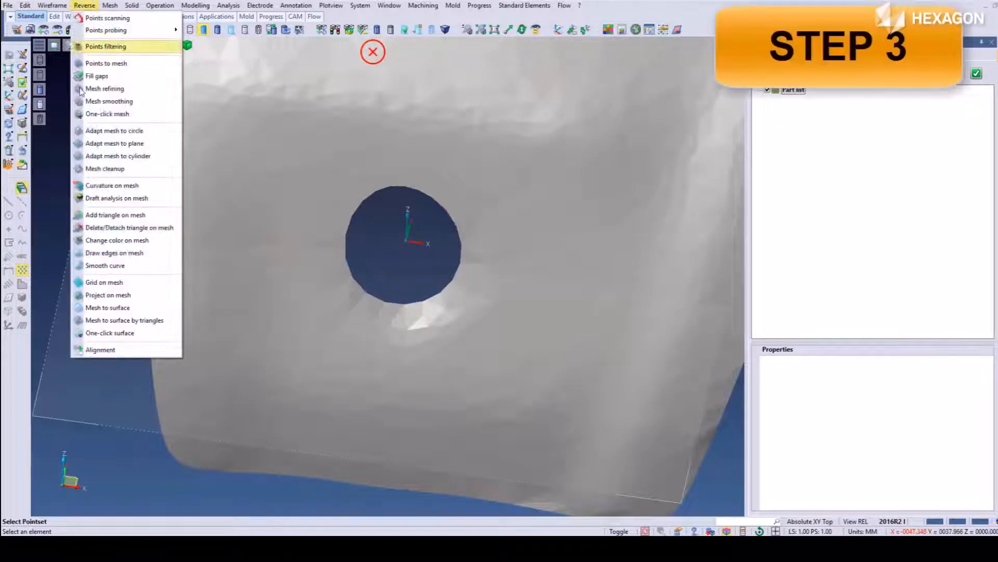
{"action": "left_click", "coordinate": [106, 131]}
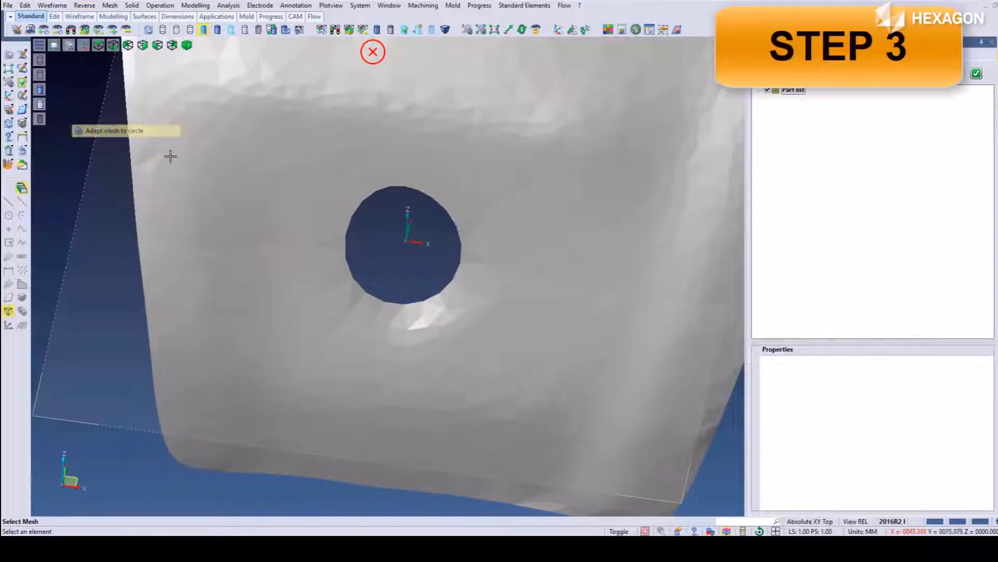
{"action": "left_click", "coordinate": [342, 151]}
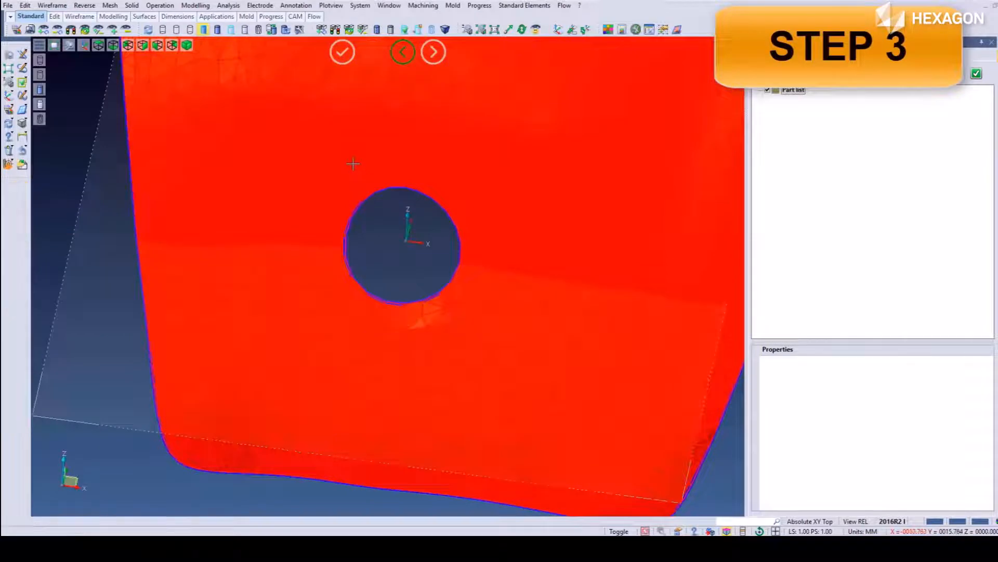
{"action": "left_click_drag", "start_coordinate": [879, 126], "coordinate": [817, 118]}
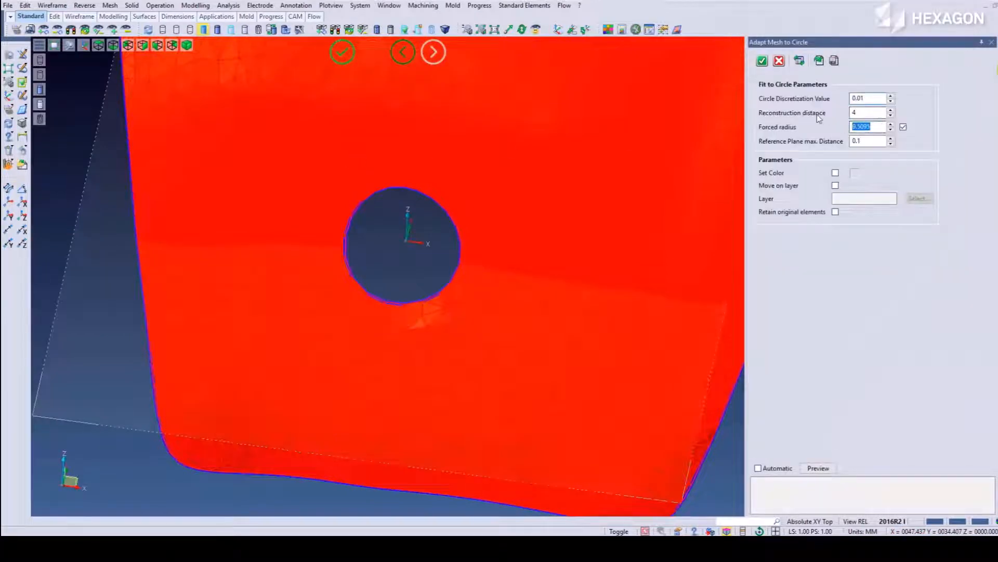
{"action": "type", "text": "9"}
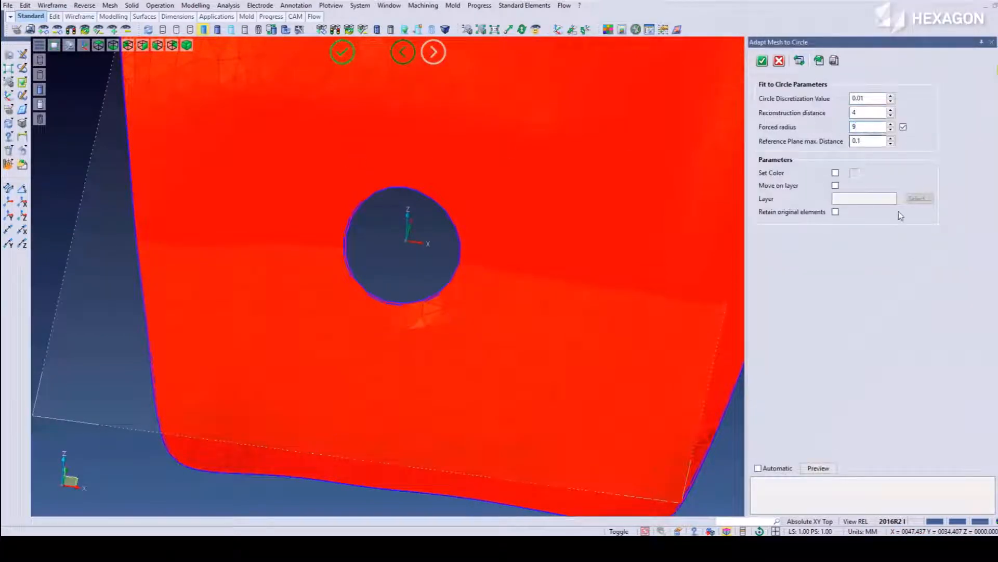
{"action": "left_click", "coordinate": [819, 467]}
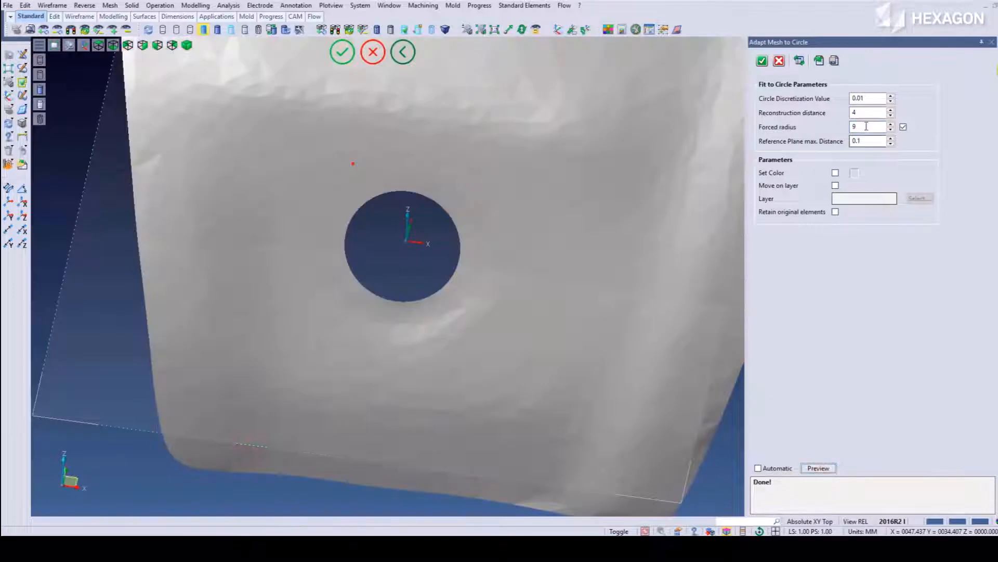
- Set the hole's forced radius to 9.5, preview the fit and apply it to the mesh
{"action": "left_click_drag", "start_coordinate": [874, 126], "coordinate": [809, 123]}
{"action": "type", "text": "9.5"}
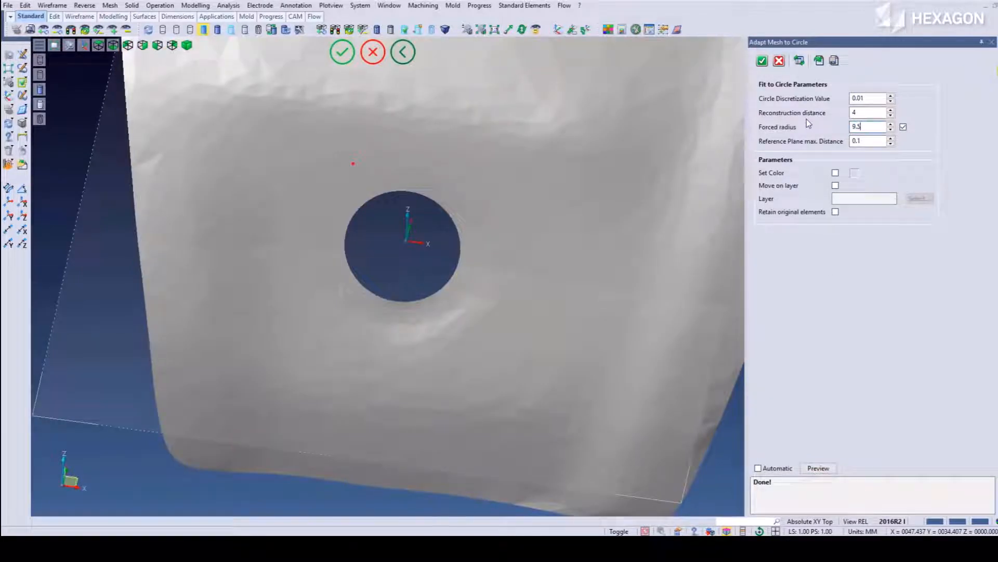
{"action": "left_click", "coordinate": [817, 469]}
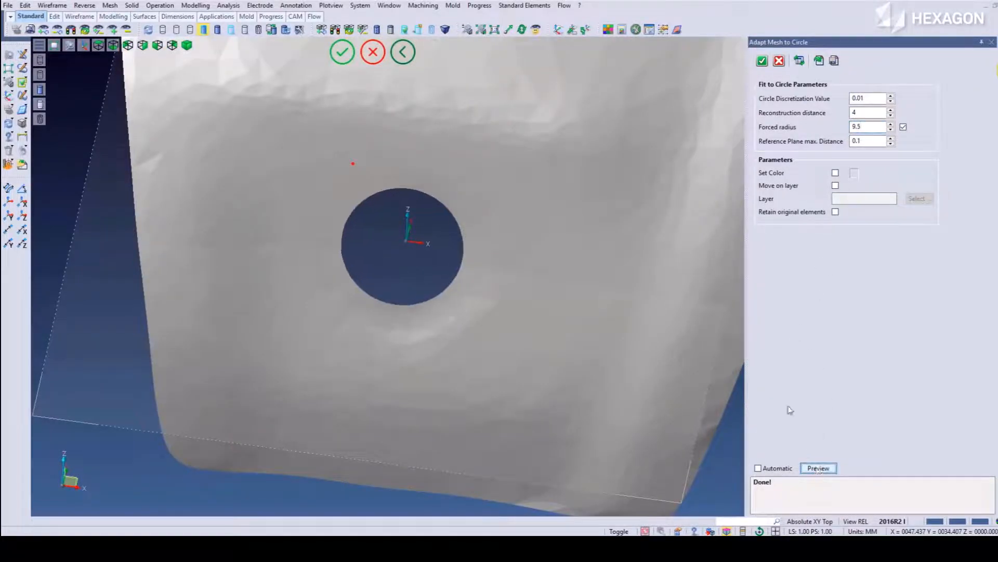
{"action": "left_click", "coordinate": [763, 61]}
- Generate surfaces from the mesh with One-click surface, with Project Grid and Create Surfaces enabled
{"action": "middle_click_drag", "start_coordinate": [471, 224], "coordinate": [468, 234]}
{"action": "scroll", "coordinate": [467, 234], "scroll_direction": "up", "scroll_amount": 1}
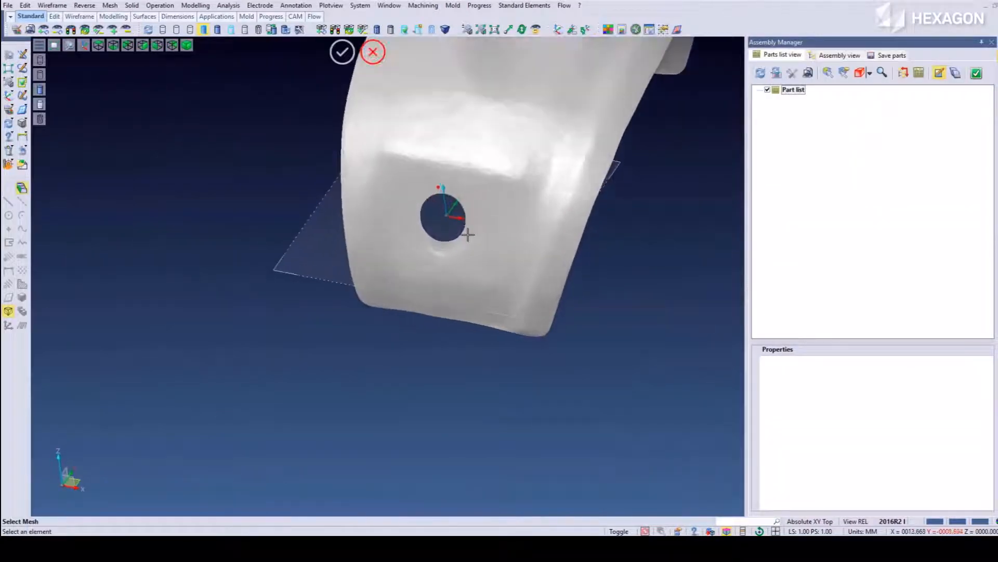
{"action": "middle_click_drag", "start_coordinate": [498, 181], "coordinate": [363, 266]}
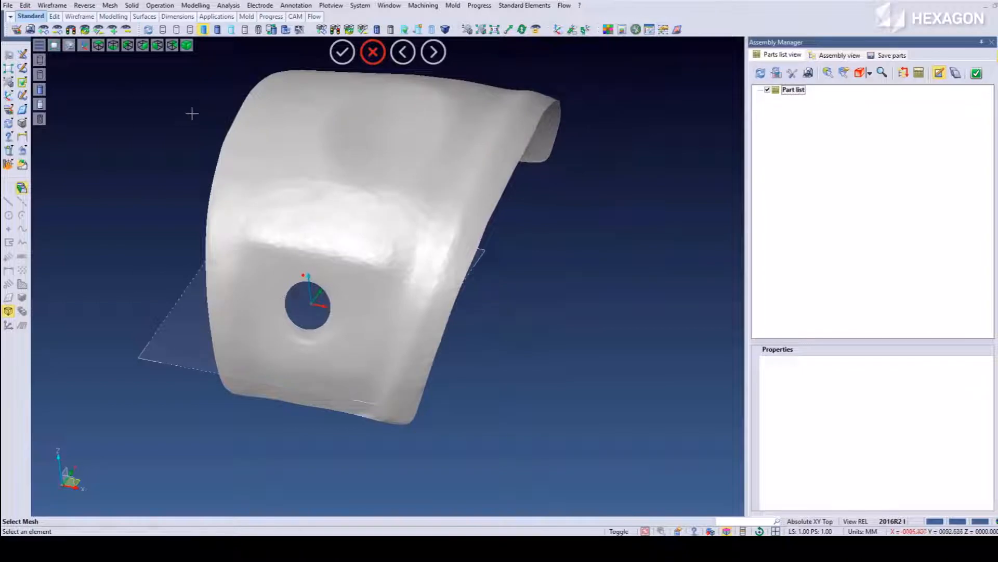
{"action": "left_click", "coordinate": [85, 6]}
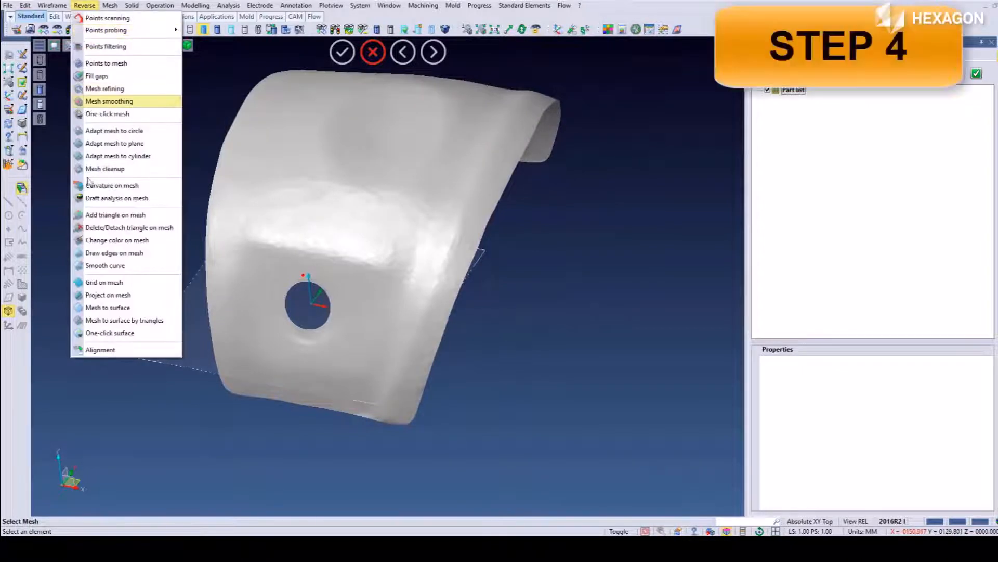
{"action": "left_click", "coordinate": [118, 336]}
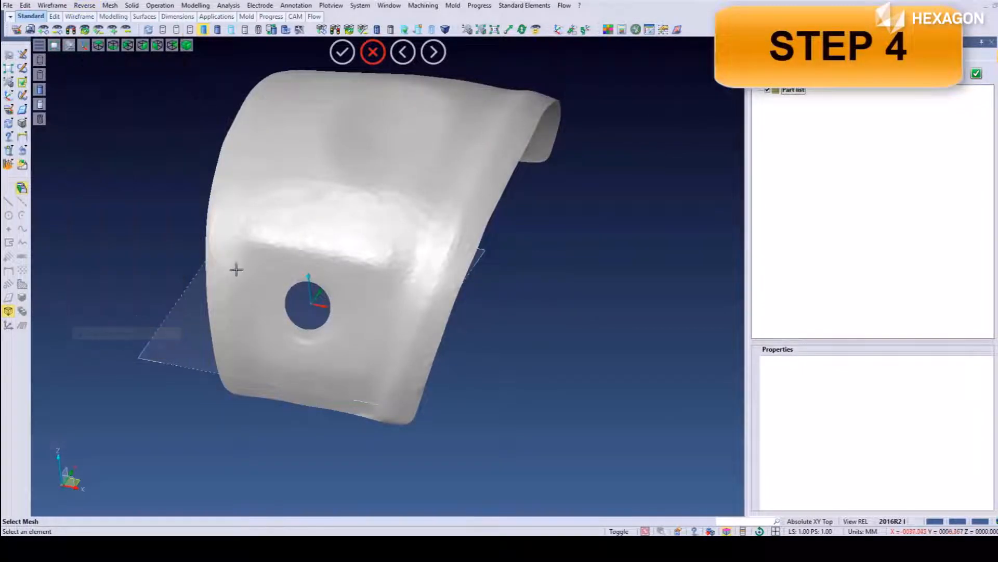
{"action": "left_click", "coordinate": [234, 269]}
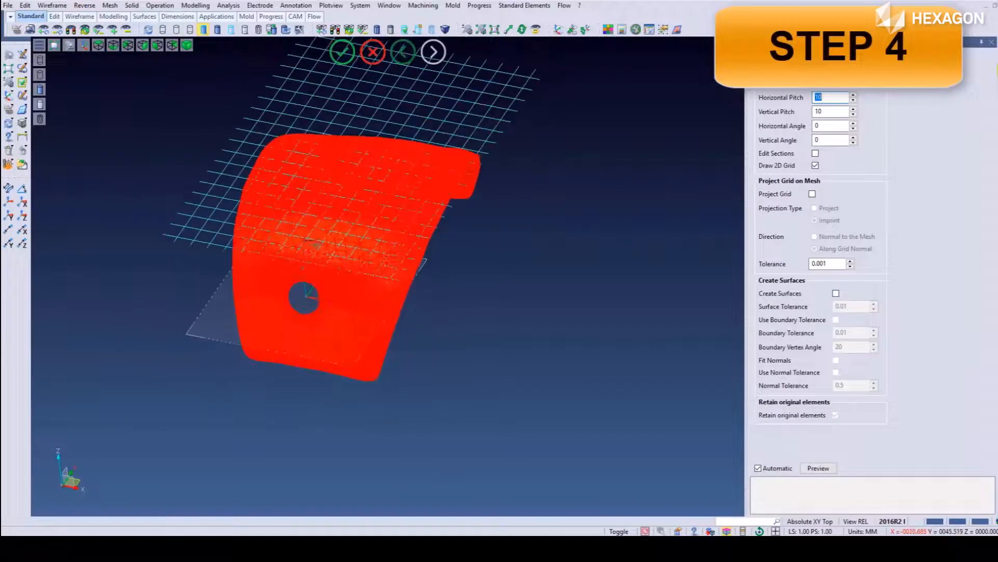
{"action": "scroll", "coordinate": [316, 244], "scroll_direction": "down", "scroll_amount": 2}
{"action": "middle_click_drag", "start_coordinate": [315, 222], "coordinate": [373, 261]}
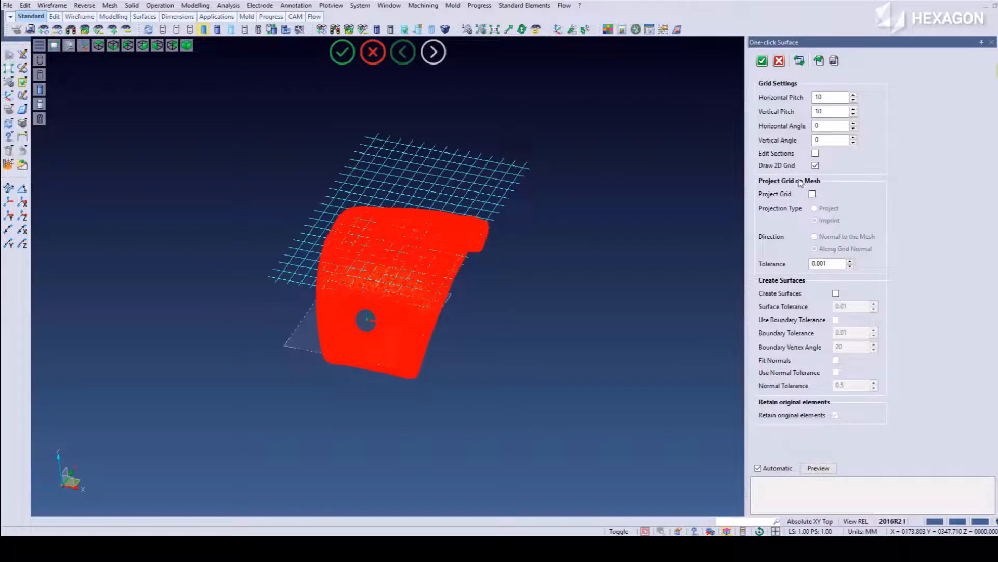
{"action": "left_click", "coordinate": [812, 193]}
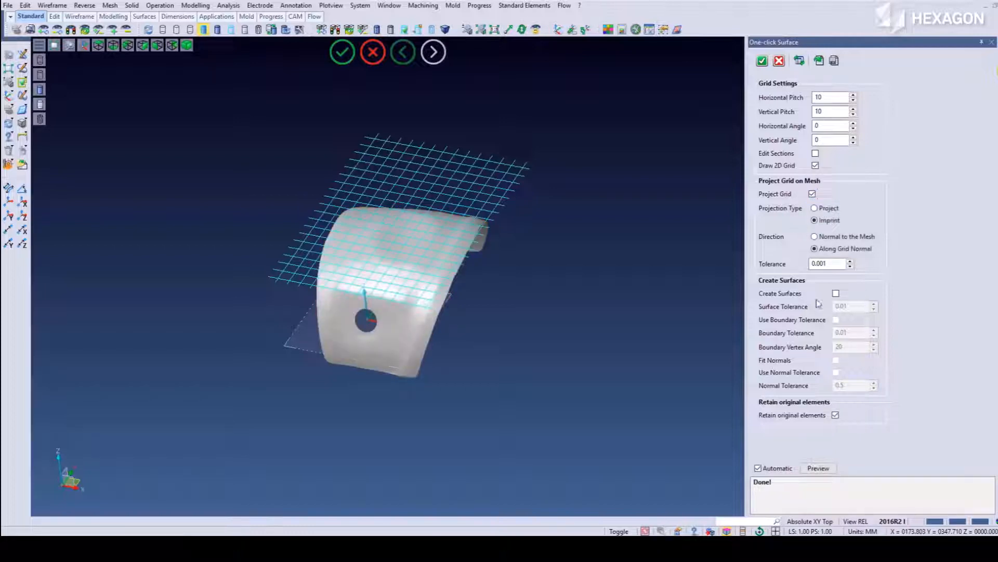
{"action": "left_click", "coordinate": [836, 294]}
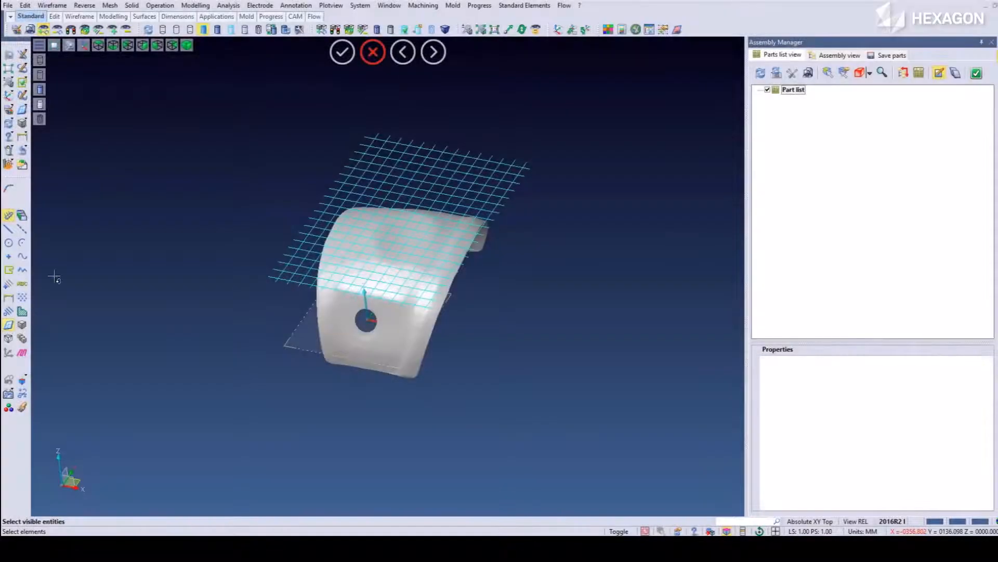
- Hide the 2D grid lines and display the new surface patches shaded with their edges
{"action": "left_click_drag", "start_coordinate": [136, 85], "coordinate": [555, 447]}
{"action": "left_click_drag", "start_coordinate": [628, 492], "coordinate": [667, 509]}
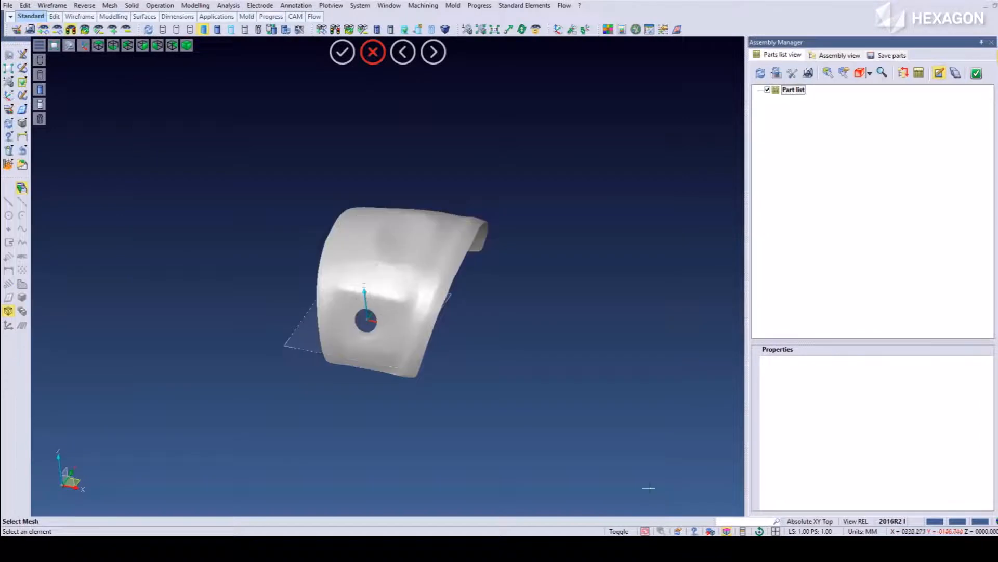
{"action": "left_click", "coordinate": [221, 30]}
{"action": "mouse_move", "coordinate": [394, 232]}
{"action": "middle_mouse_down"}
{"action": "mouse_move", "coordinate": [368, 232]}
{"action": "mouse_move", "coordinate": [346, 274]}
{"action": "mouse_move", "coordinate": [385, 250]}
{"action": "mouse_move", "coordinate": [410, 288]}
{"action": "mouse_move", "coordinate": [331, 322]}
{"action": "middle_mouse_up"}
{"action": "scroll", "coordinate": [413, 289], "scroll_direction": "up", "scroll_amount": 5}
{"action": "scroll", "coordinate": [330, 322], "scroll_direction": "down", "scroll_amount": 3}
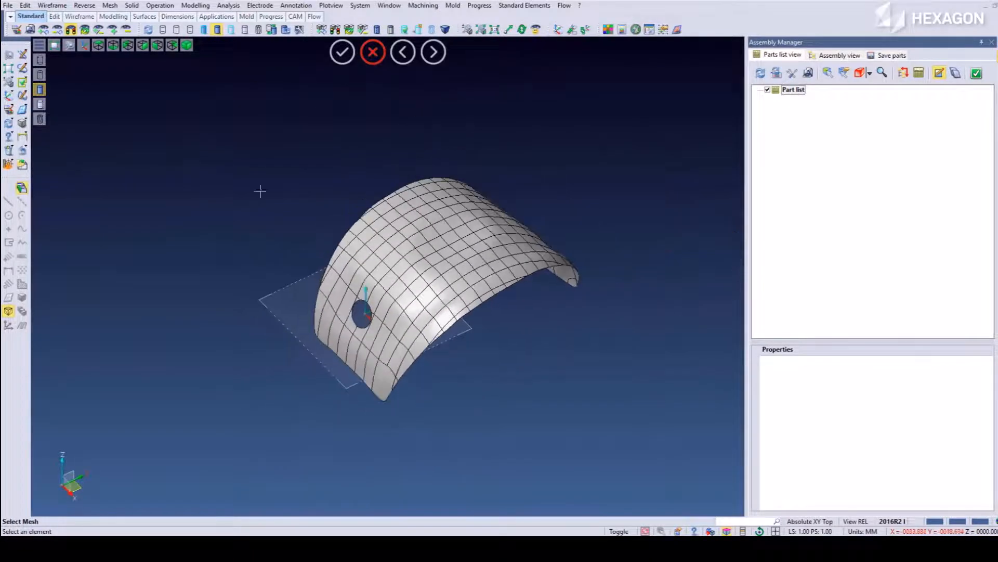
- Return to shading without edges and unite all the surface patches into one body
{"action": "left_click", "coordinate": [205, 30]}
{"action": "mouse_move", "coordinate": [289, 196]}
{"action": "middle_mouse_down"}
{"action": "mouse_move", "coordinate": [339, 188]}
{"action": "mouse_move", "coordinate": [308, 194]}
{"action": "middle_mouse_up"}
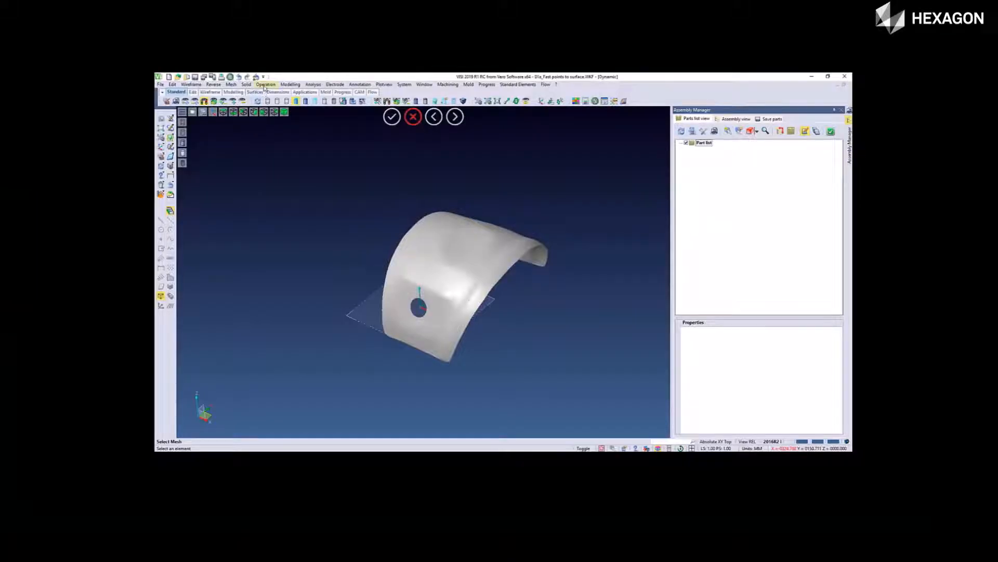
{"action": "left_click", "coordinate": [159, 6]}
{"action": "left_click", "coordinate": [166, 19]}
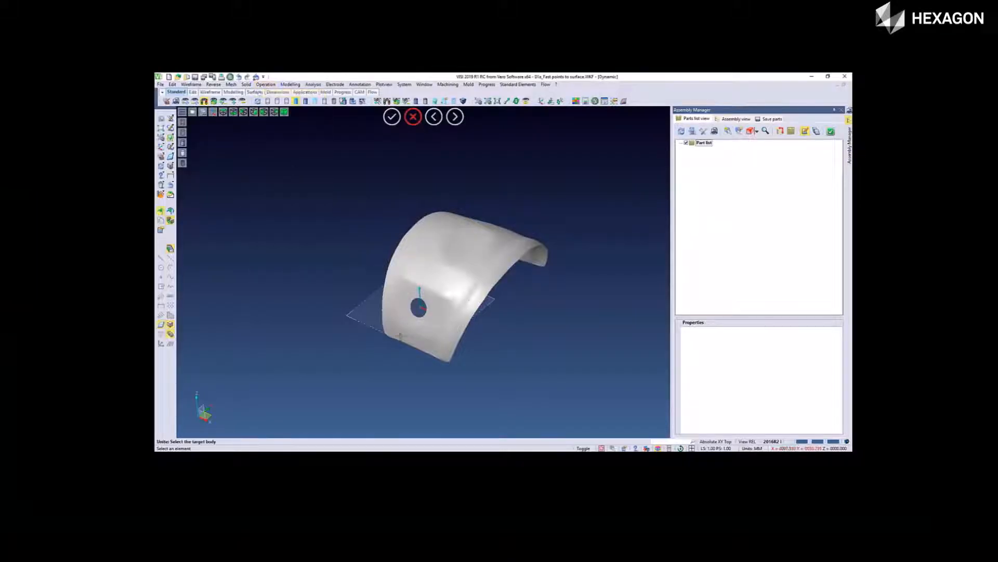
{"action": "left_click", "coordinate": [390, 328]}
{"action": "left_click_drag", "start_coordinate": [281, 140], "coordinate": [613, 399]}
{"action": "right_click", "coordinate": [612, 420]}
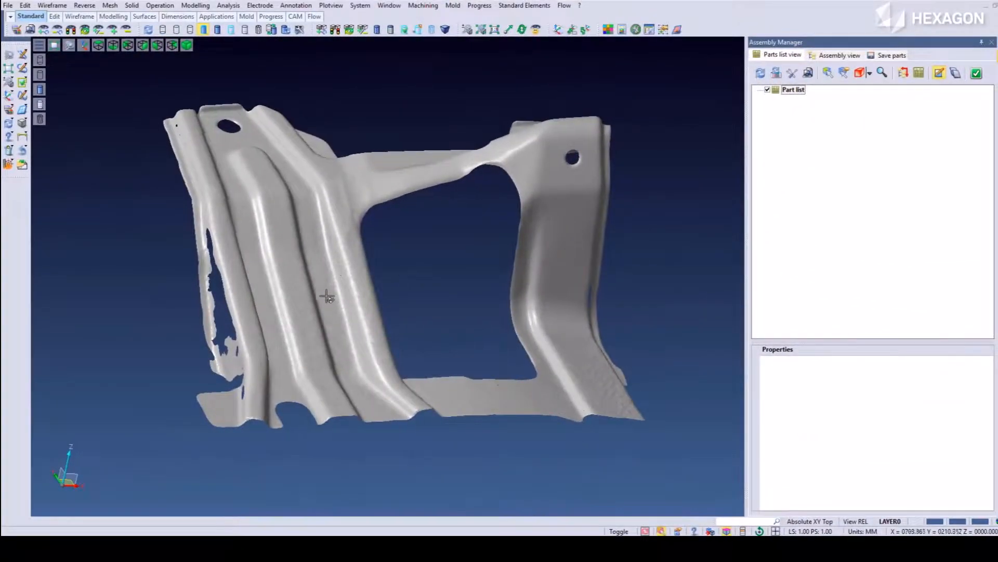
- Start Fill gaps on the bracket mesh and choose all its gaps for filling, leaving out the outer boundary
{"action": "mouse_move", "coordinate": [326, 296]}
{"action": "middle_mouse_down"}
{"action": "mouse_move", "coordinate": [305, 291]}
{"action": "mouse_move", "coordinate": [328, 291]}
{"action": "mouse_move", "coordinate": [314, 291]}
{"action": "middle_mouse_up"}
{"action": "left_click", "coordinate": [82, 6]}
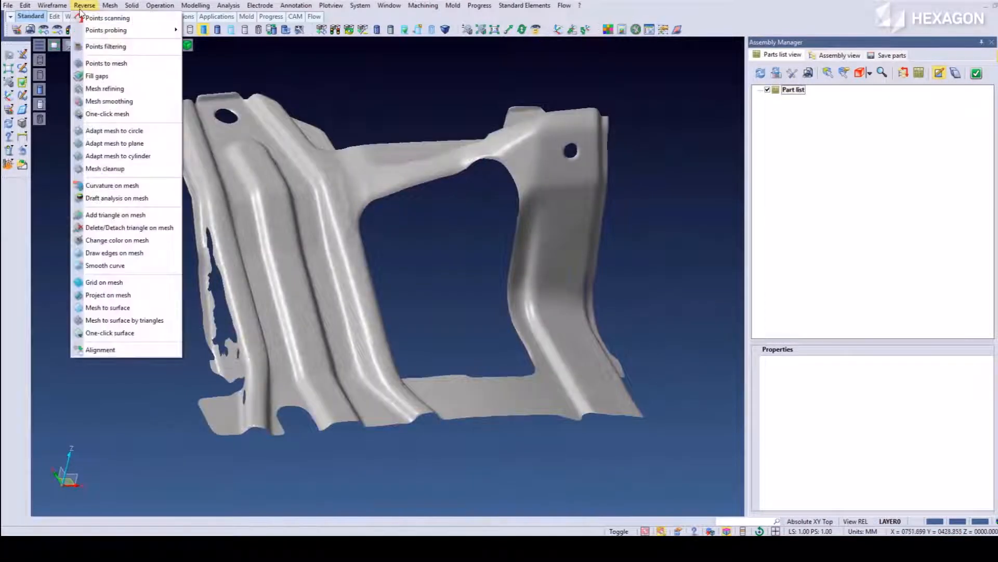
{"action": "left_click", "coordinate": [96, 77]}
{"action": "left_click", "coordinate": [263, 217]}
{"action": "scroll", "coordinate": [263, 217], "scroll_direction": "down", "scroll_amount": 3}
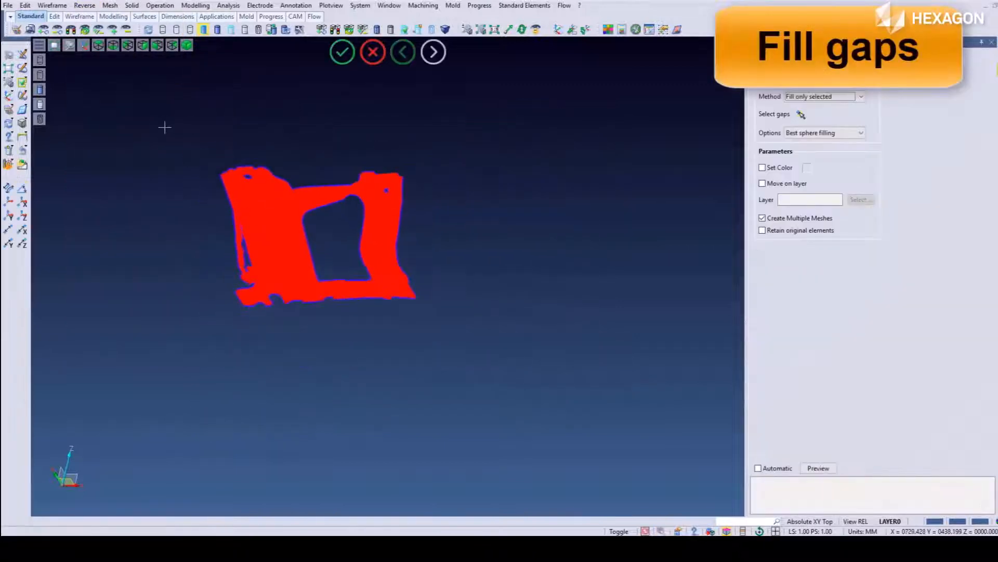
{"action": "left_click", "coordinate": [799, 114]}
{"action": "left_click_drag", "start_coordinate": [149, 110], "coordinate": [90, 100]}
{"action": "scroll", "coordinate": [257, 219], "scroll_direction": "up", "scroll_amount": 6}
{"action": "middle_click_drag", "start_coordinate": [264, 247], "coordinate": [219, 298]}
{"action": "scroll", "coordinate": [219, 297], "scroll_direction": "down", "scroll_amount": 6}
{"action": "left_click_drag", "start_coordinate": [129, 133], "coordinate": [559, 464]}
{"action": "left_click", "coordinate": [303, 399]}
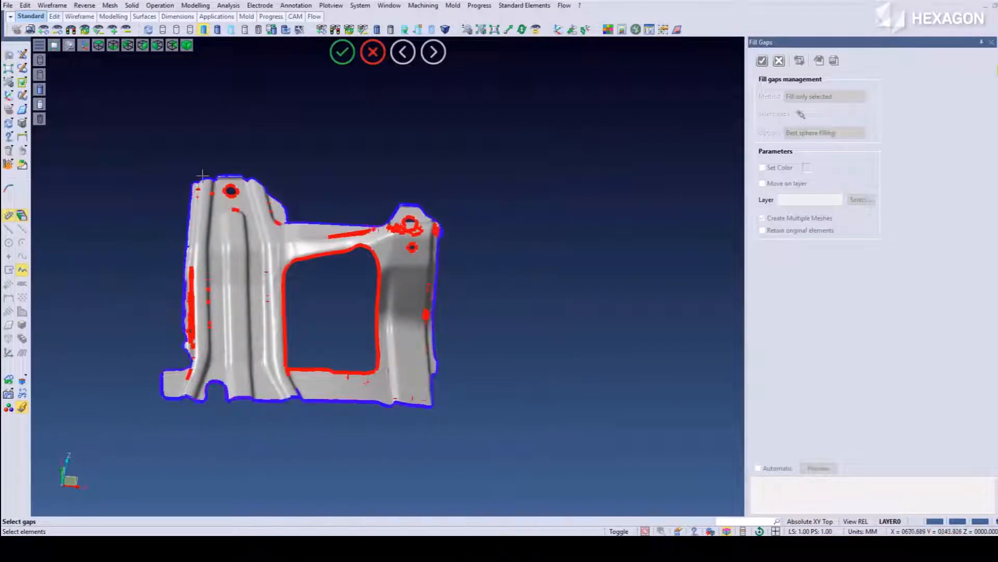
- Exclude the large central opening and the three round holes from the gap selection, and preview the Best sphere filling
{"action": "scroll", "coordinate": [202, 176], "scroll_direction": "up", "scroll_amount": 5}
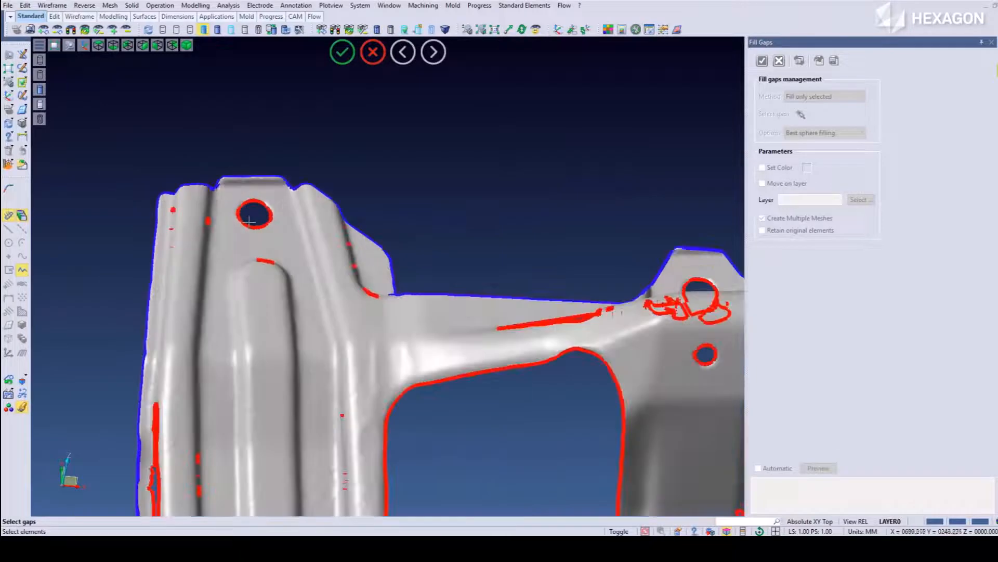
{"action": "left_click", "coordinate": [596, 368]}
{"action": "left_click", "coordinate": [696, 354]}
{"action": "left_click", "coordinate": [689, 277]}
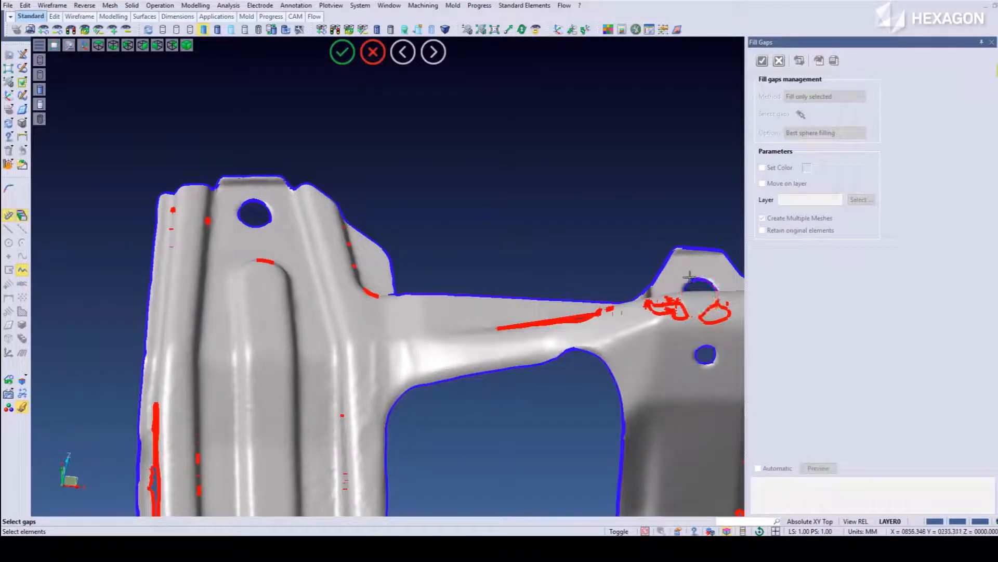
{"action": "right_click", "coordinate": [457, 210]}
{"action": "scroll", "coordinate": [410, 214], "scroll_direction": "down", "scroll_amount": 4}
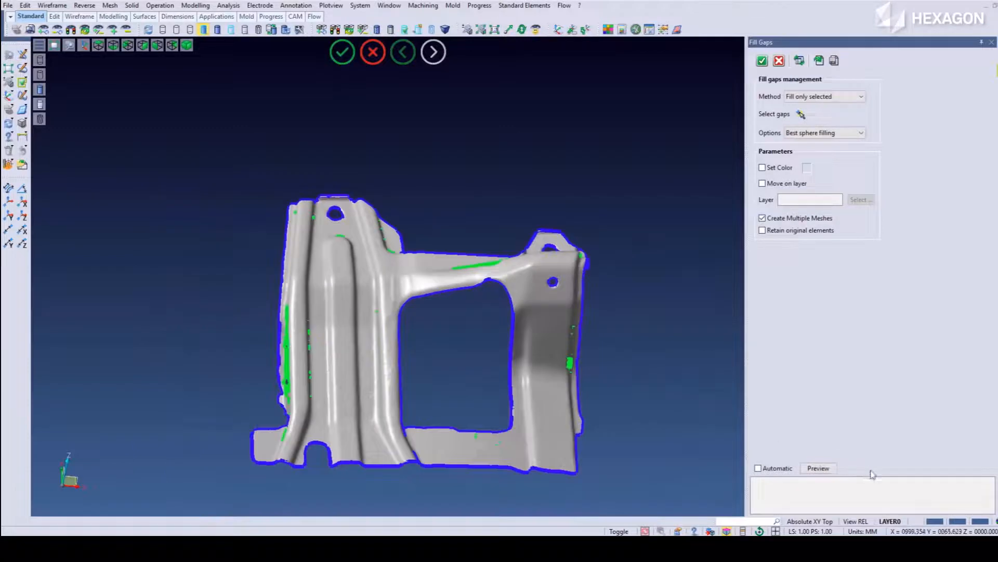
{"action": "left_click", "coordinate": [831, 468]}
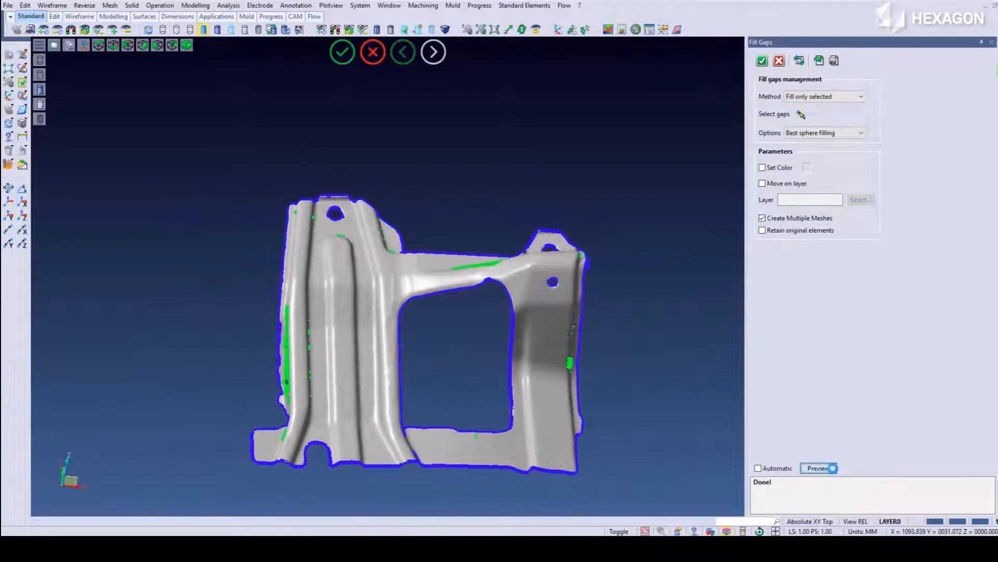
- Inspect the previewed gap filling around the bracket mesh and accept it
{"action": "scroll", "coordinate": [299, 367], "scroll_direction": "up", "scroll_amount": 5}
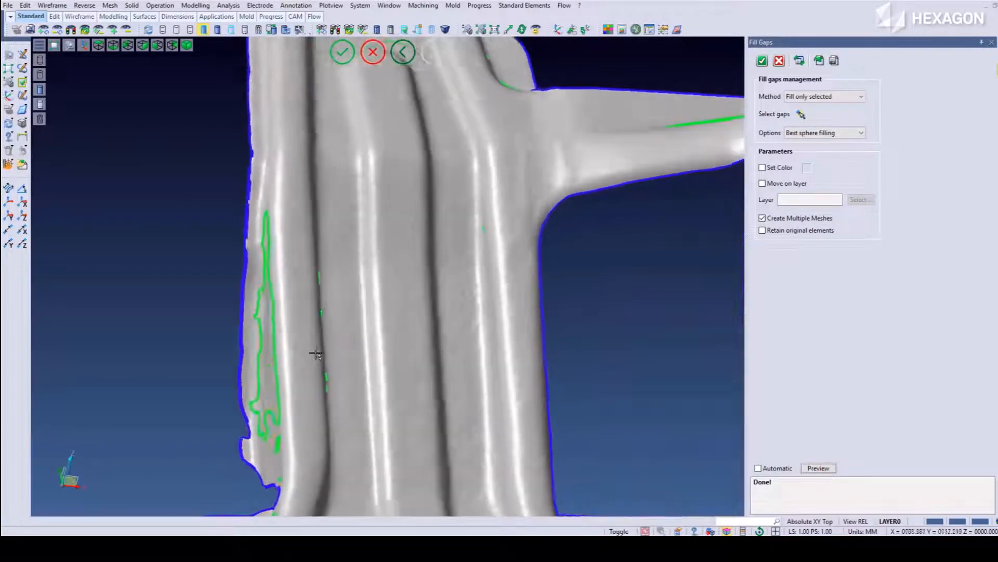
{"action": "scroll", "coordinate": [312, 354], "scroll_direction": "down", "scroll_amount": 6}
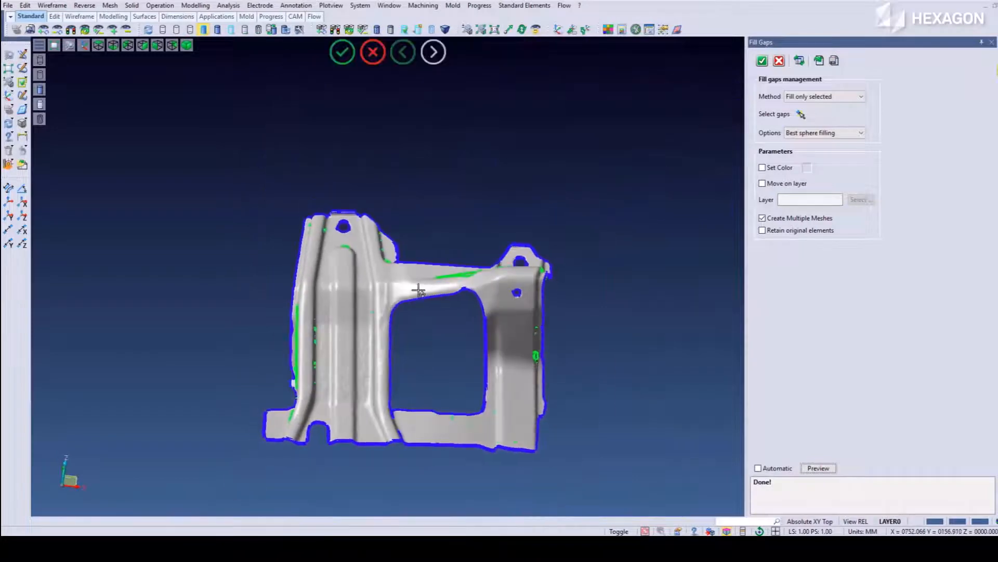
{"action": "middle_click_drag", "start_coordinate": [418, 290], "coordinate": [370, 275]}
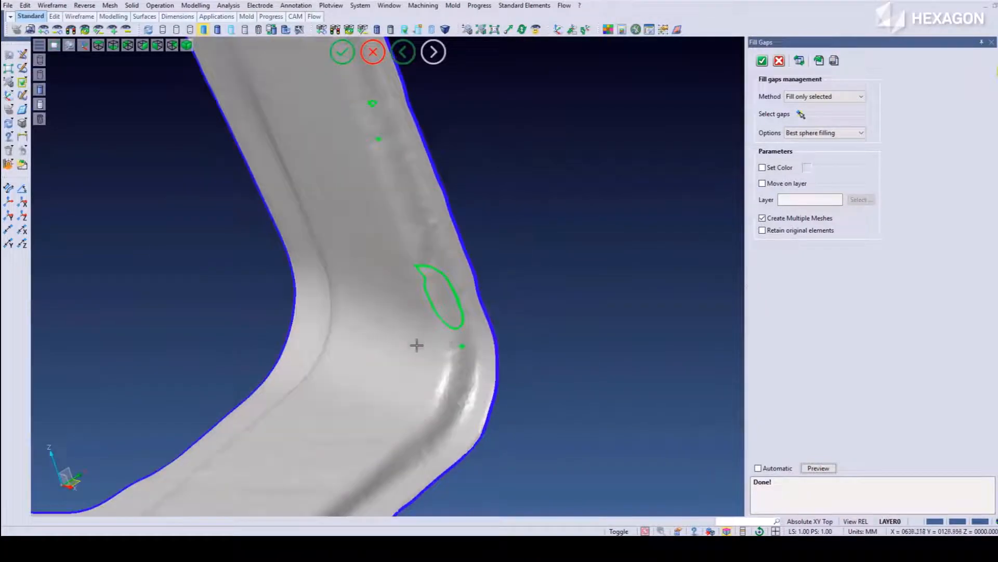
{"action": "scroll", "coordinate": [416, 346], "scroll_direction": "down", "scroll_amount": 5}
{"action": "scroll", "coordinate": [379, 335], "scroll_direction": "up", "scroll_amount": 5}
{"action": "scroll", "coordinate": [397, 330], "scroll_direction": "down", "scroll_amount": 4}
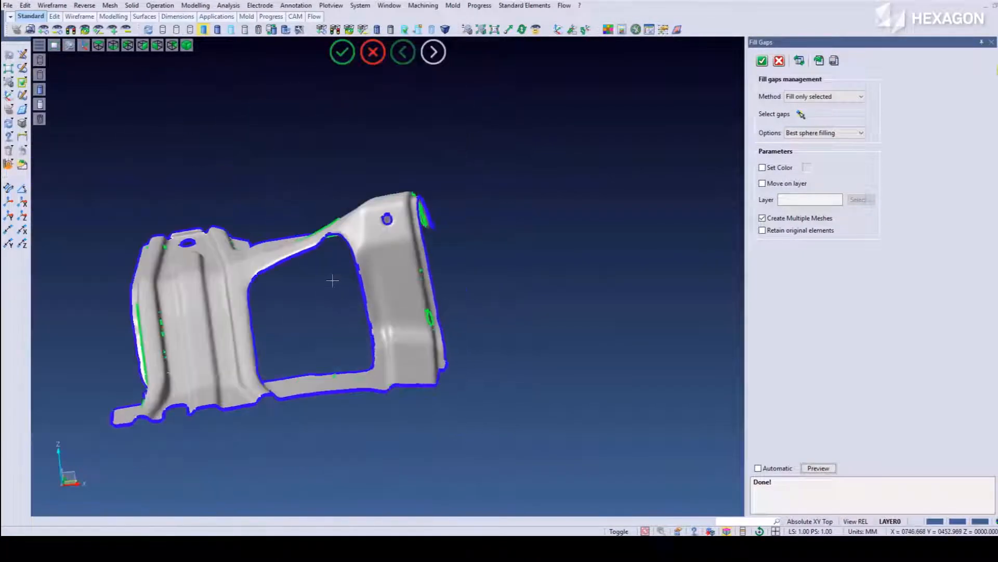
{"action": "right_click", "coordinate": [333, 297]}
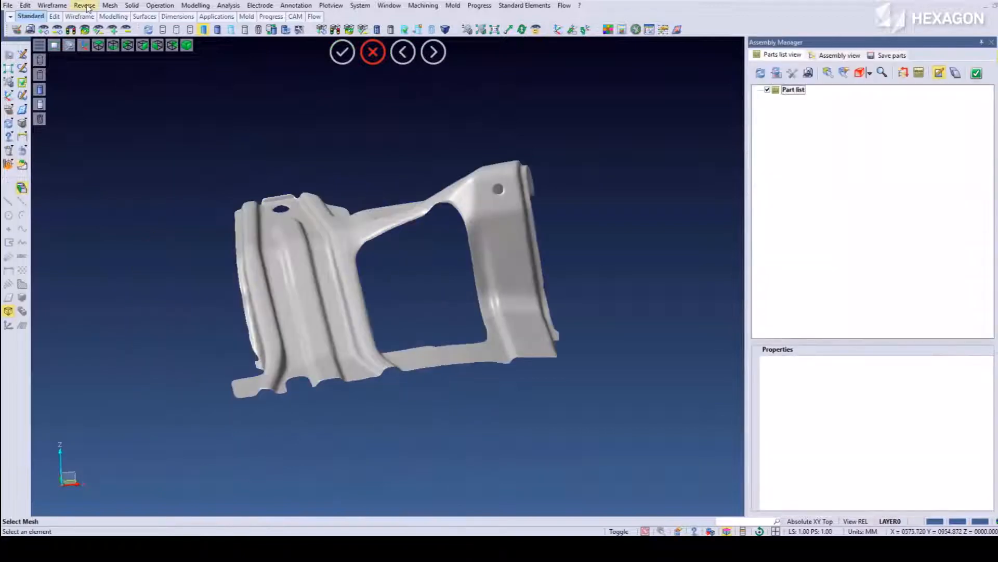
- Run Mesh cleanup on the bracket mesh with degenerate facet, self-intersection and foldover fixing enabled, and accept the repair
{"action": "left_click", "coordinate": [85, 6]}
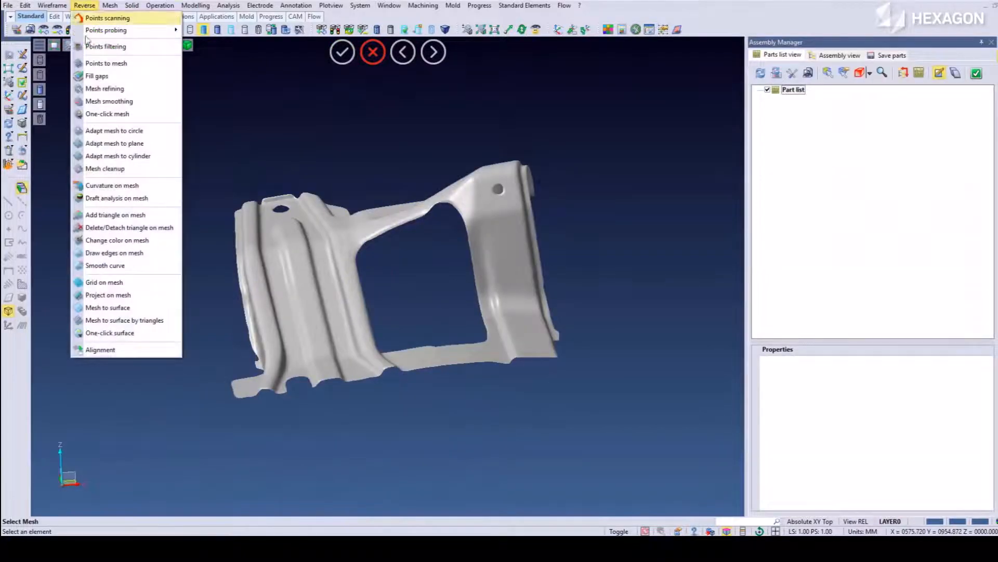
{"action": "left_click", "coordinate": [109, 169]}
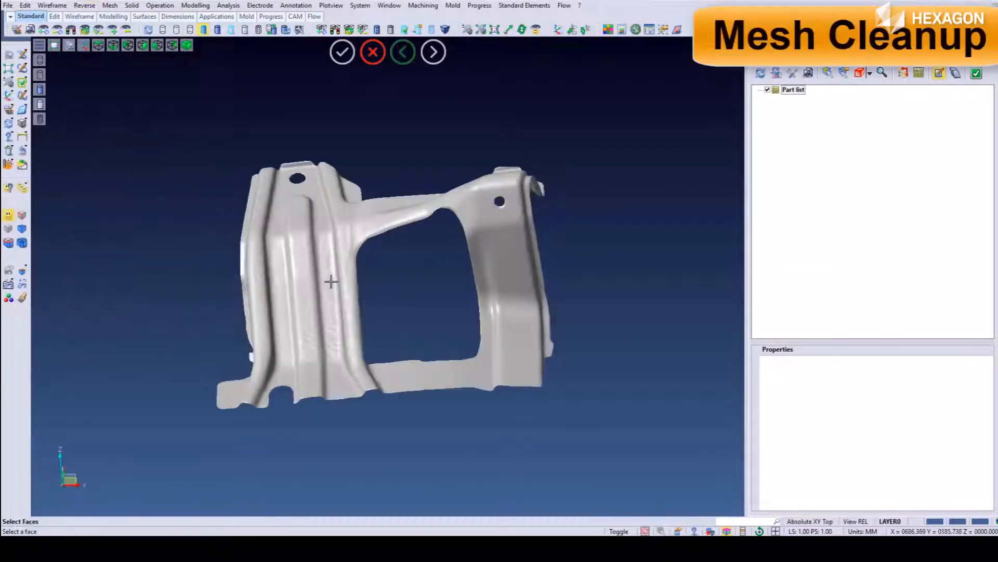
{"action": "left_click", "coordinate": [353, 287]}
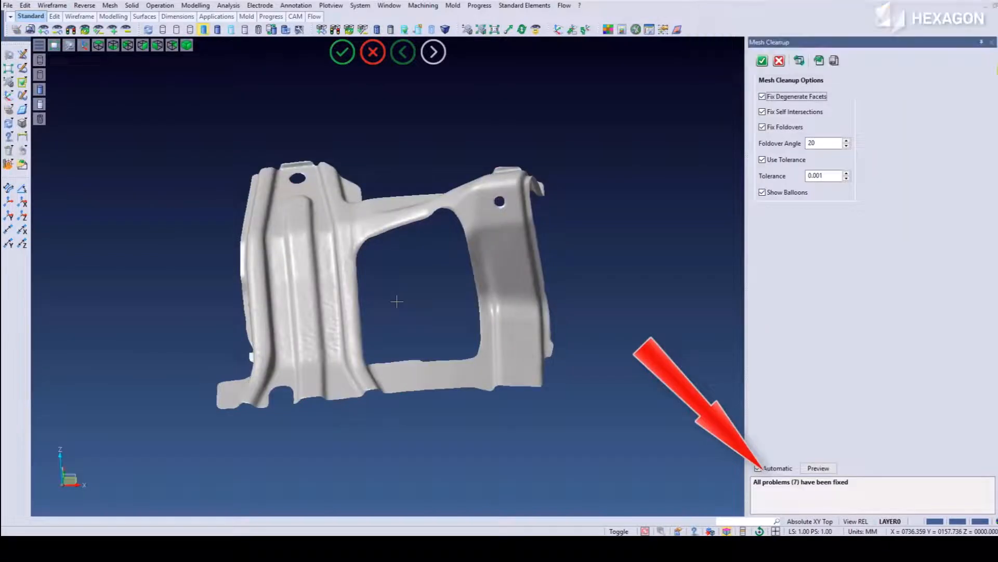
{"action": "right_click", "coordinate": [396, 302]}
{"action": "right_click", "coordinate": [368, 252]}
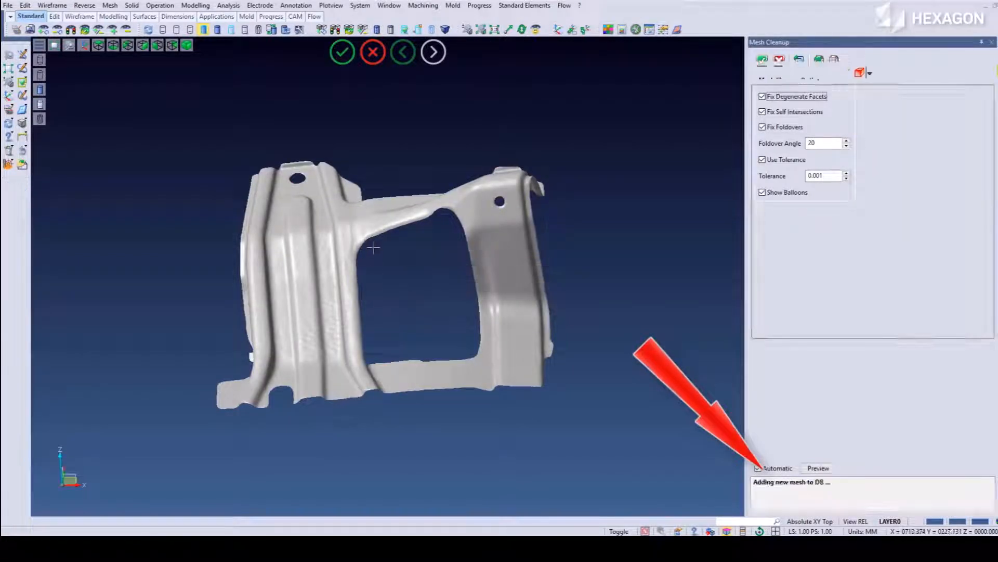
- Start Adapt mesh to circle on the small round hole in the narrow upright, with a plane seed point on the flat face beside it
{"action": "left_click", "coordinate": [84, 5]}
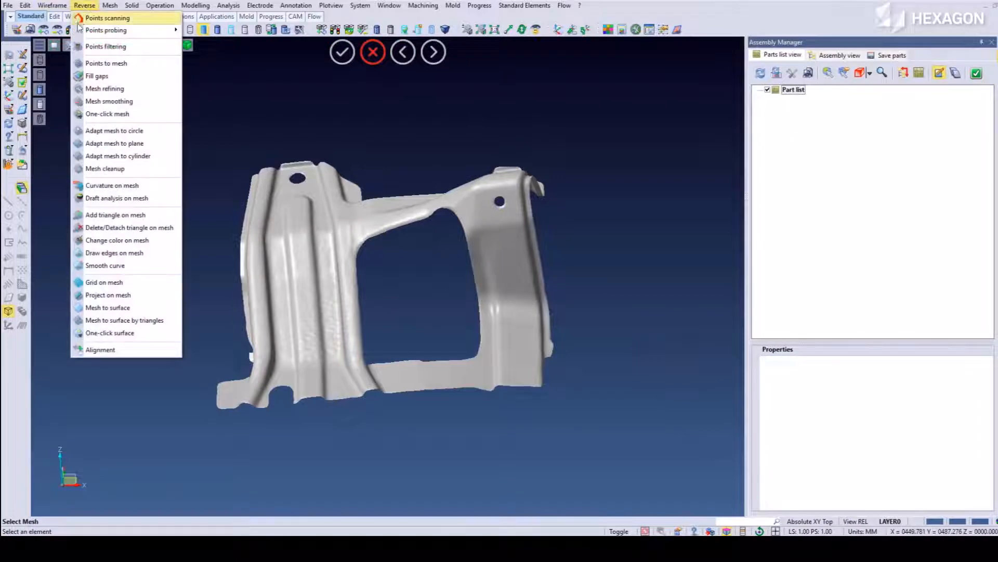
{"action": "left_click", "coordinate": [107, 143]}
{"action": "scroll", "coordinate": [502, 213], "scroll_direction": "up", "scroll_amount": 5}
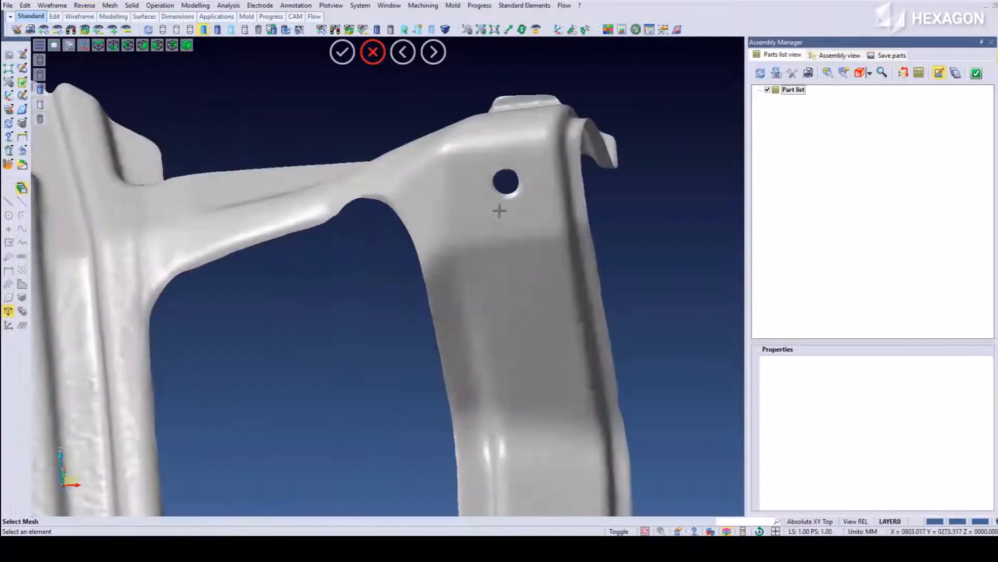
{"action": "left_click", "coordinate": [524, 191]}
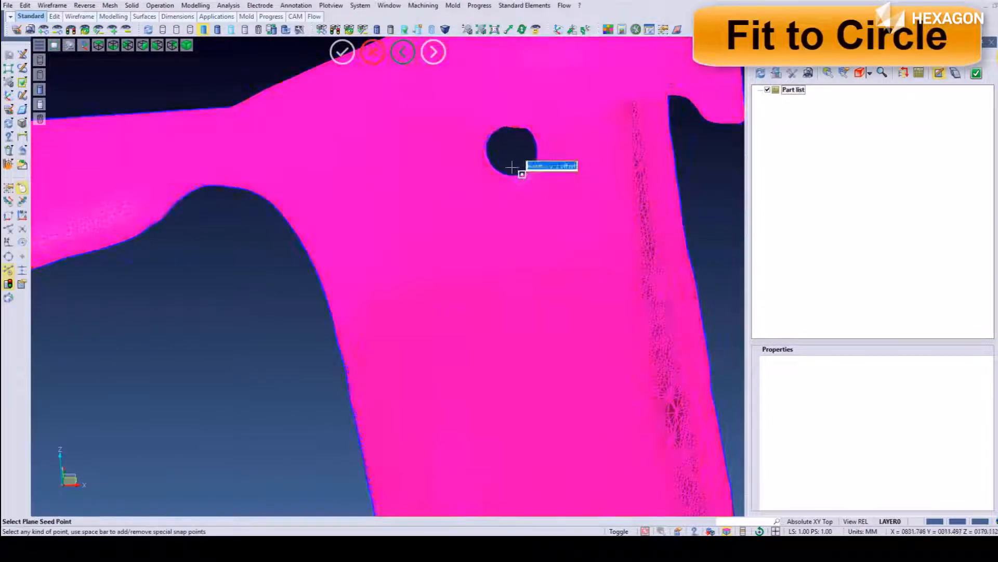
{"action": "left_click", "coordinate": [468, 127]}
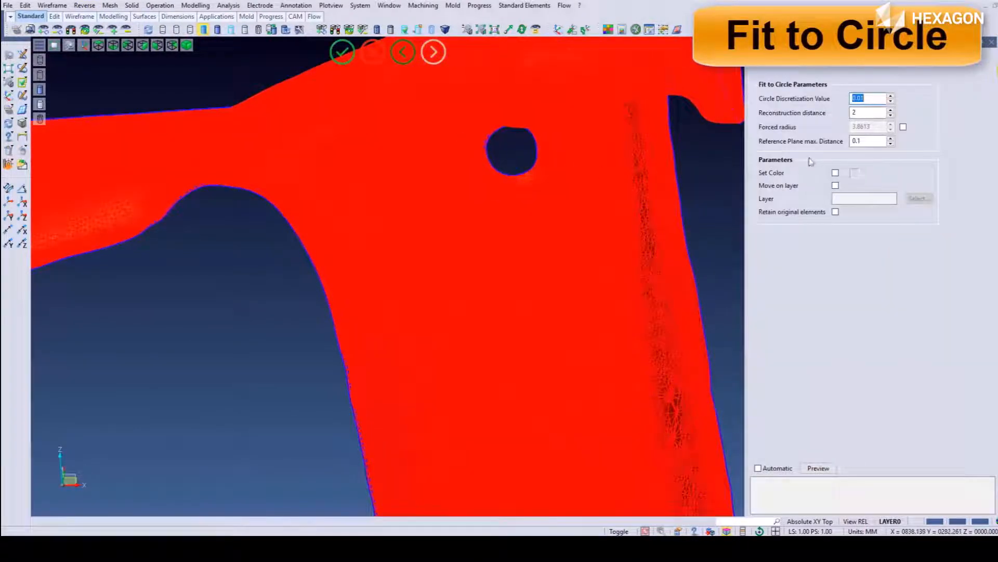
- Force the hole's radius to 4, set the reconstruction distance to 3, and preview and apply the circle fit
{"action": "left_click", "coordinate": [903, 127]}
{"action": "double_click", "coordinate": [880, 129]}
{"action": "type", "text": "4"}
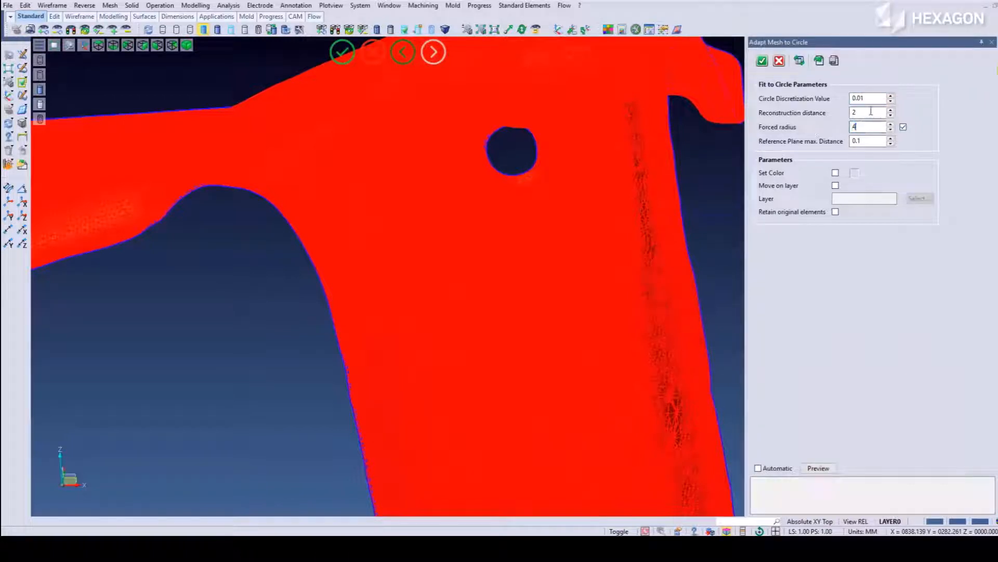
{"action": "type", "text": "3"}
{"action": "left_click", "coordinate": [818, 468]}
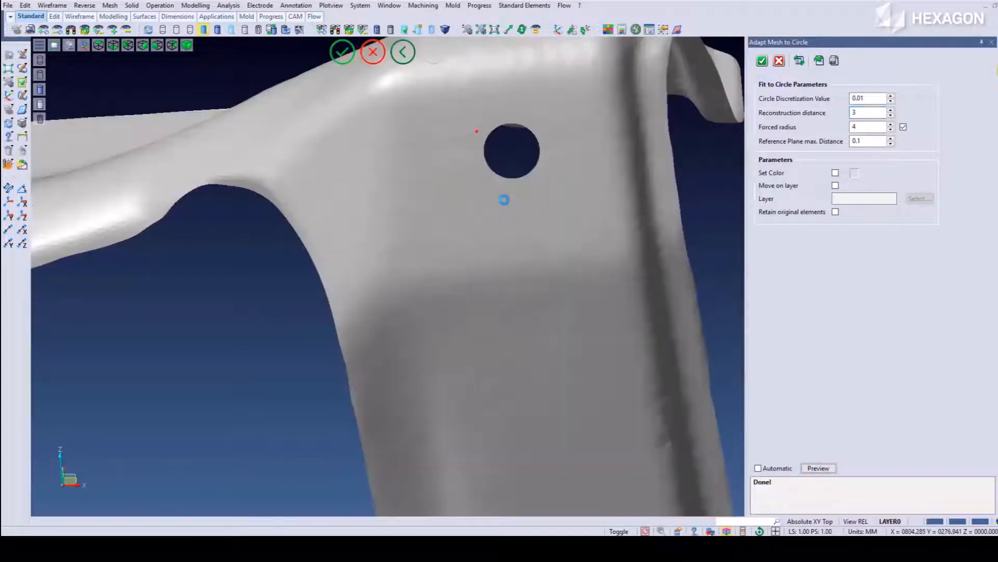
{"action": "left_click", "coordinate": [762, 60]}
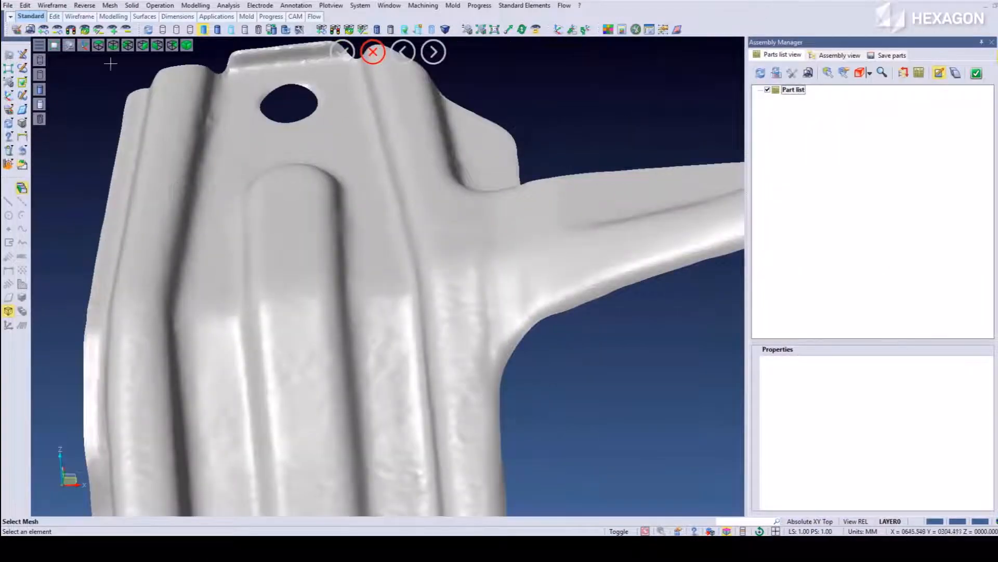
- Start Adapt mesh to plane and select the flat face below the wide upright's hole by triangles with a maximum angular deviation of 1.5
{"action": "left_click", "coordinate": [84, 5]}
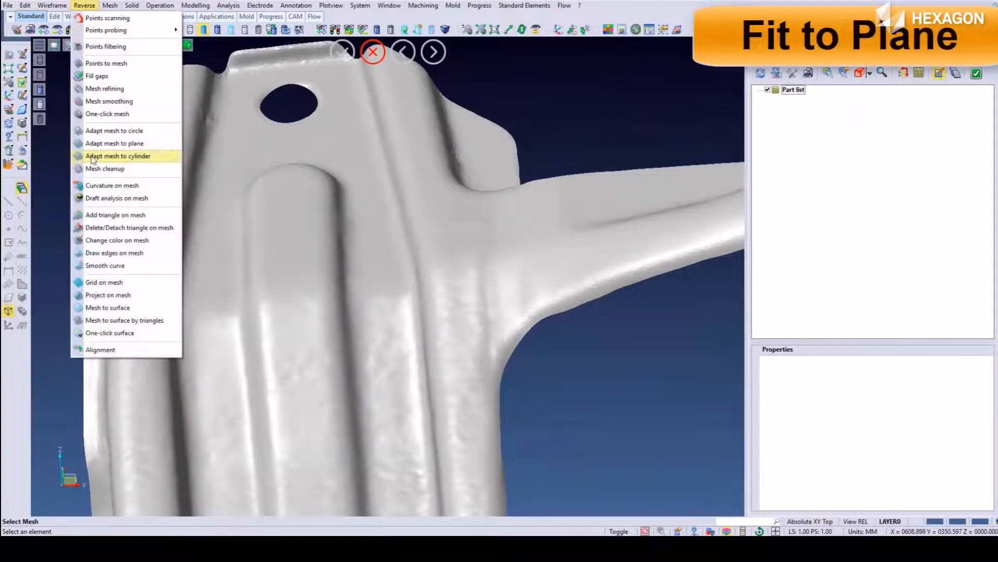
{"action": "left_click", "coordinate": [107, 145]}
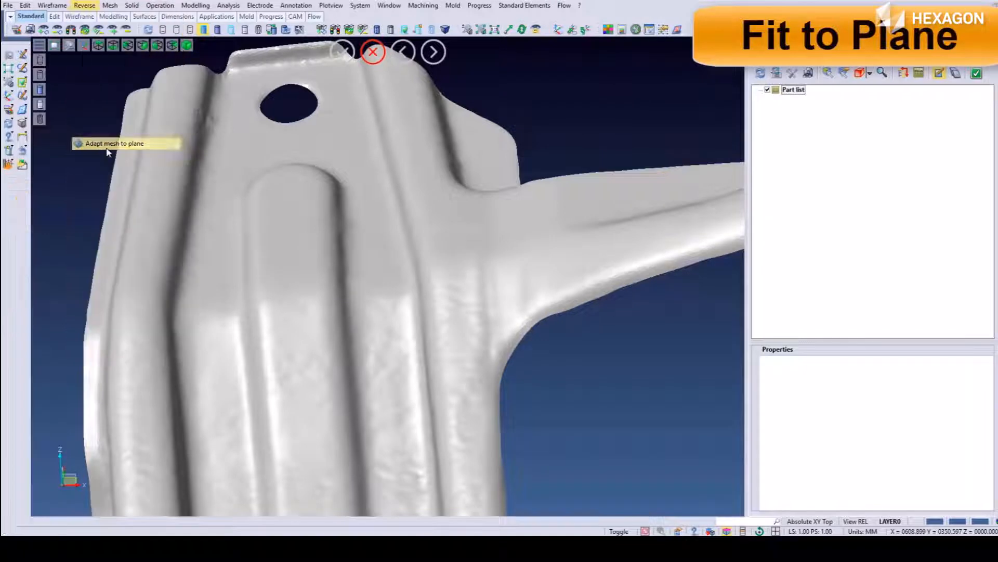
{"action": "left_click", "coordinate": [257, 139]}
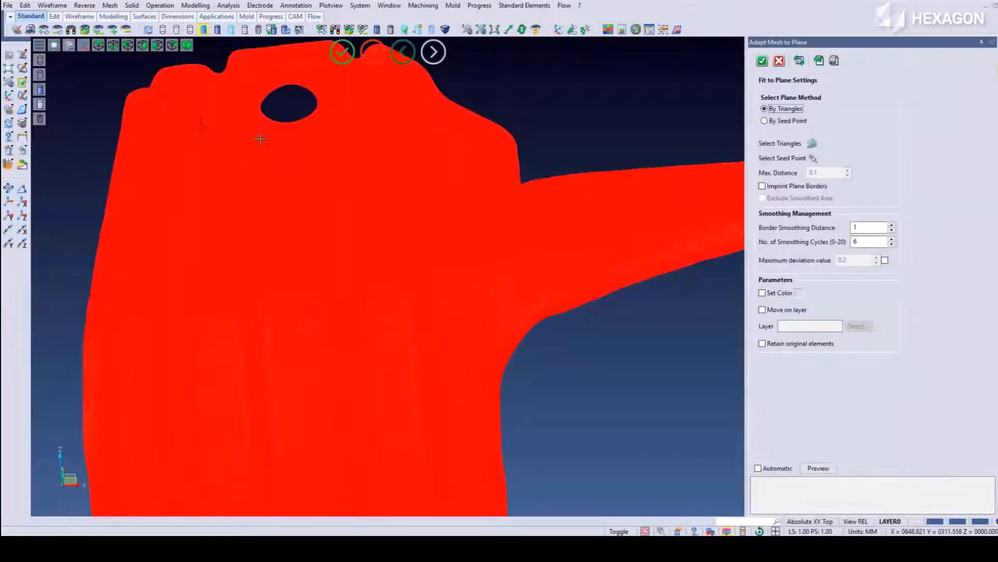
{"action": "left_click", "coordinate": [812, 143]}
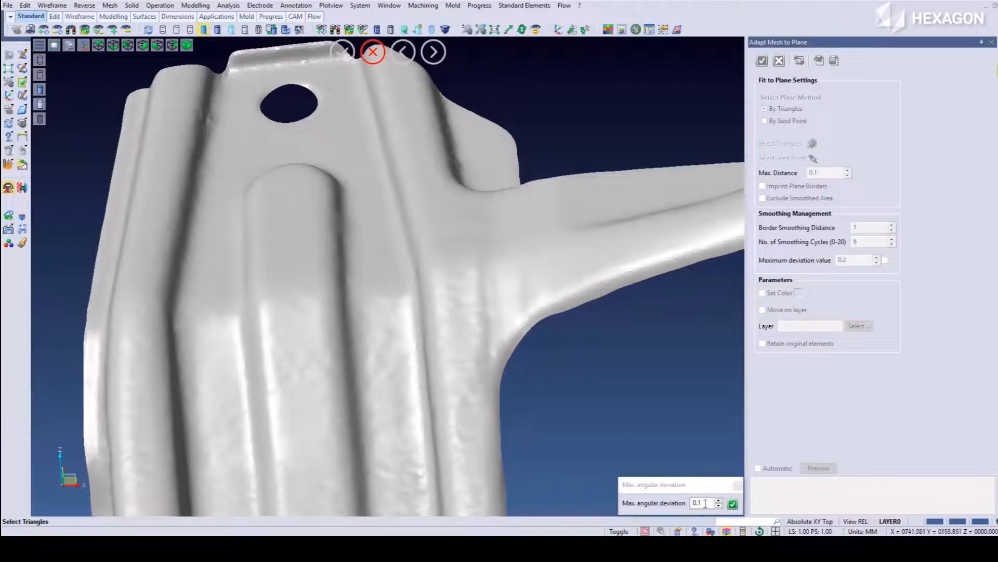
{"action": "left_click", "coordinate": [705, 503]}
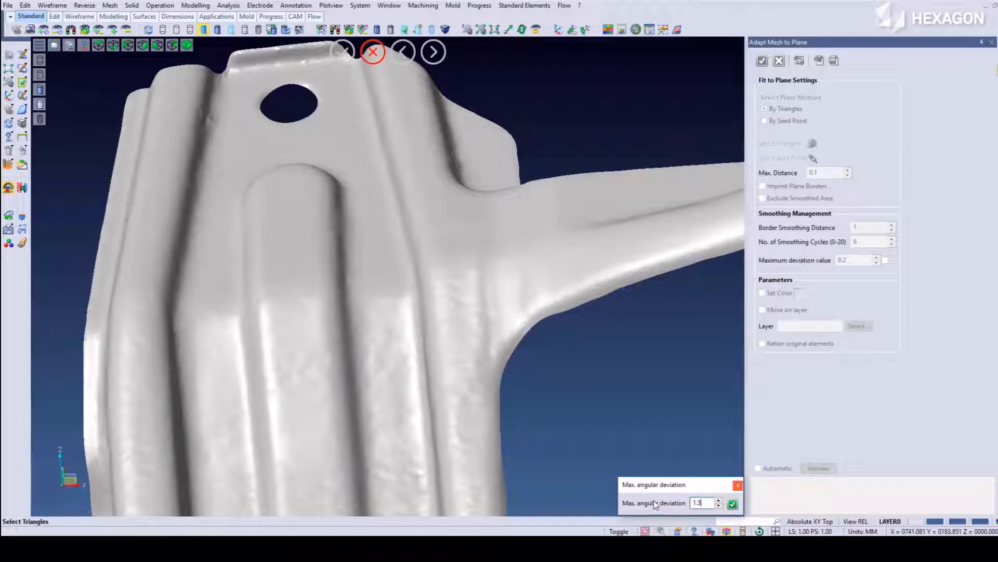
{"action": "left_click", "coordinate": [310, 132]}
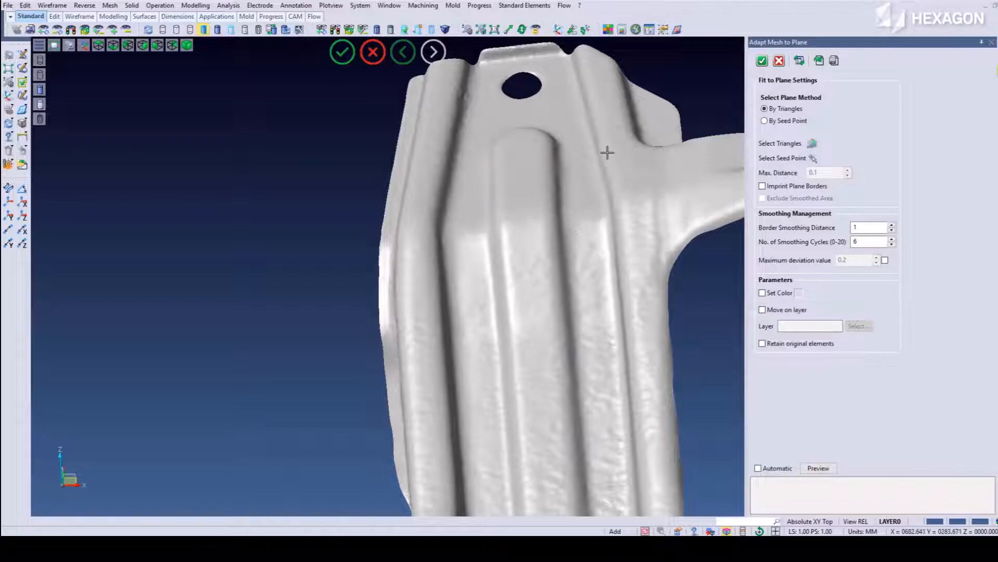
- Preview the plane fit on the selected triangles and apply it to the bracket mesh
{"action": "scroll", "coordinate": [566, 152], "scroll_direction": "up", "scroll_amount": 4}
{"action": "middle_click_drag", "start_coordinate": [560, 179], "coordinate": [568, 155]}
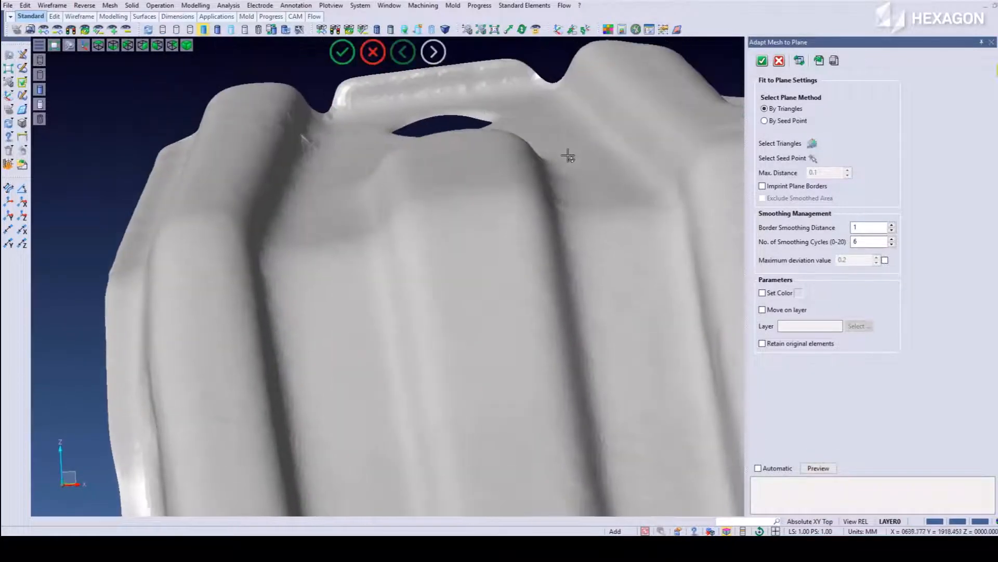
{"action": "left_click", "coordinate": [819, 468]}
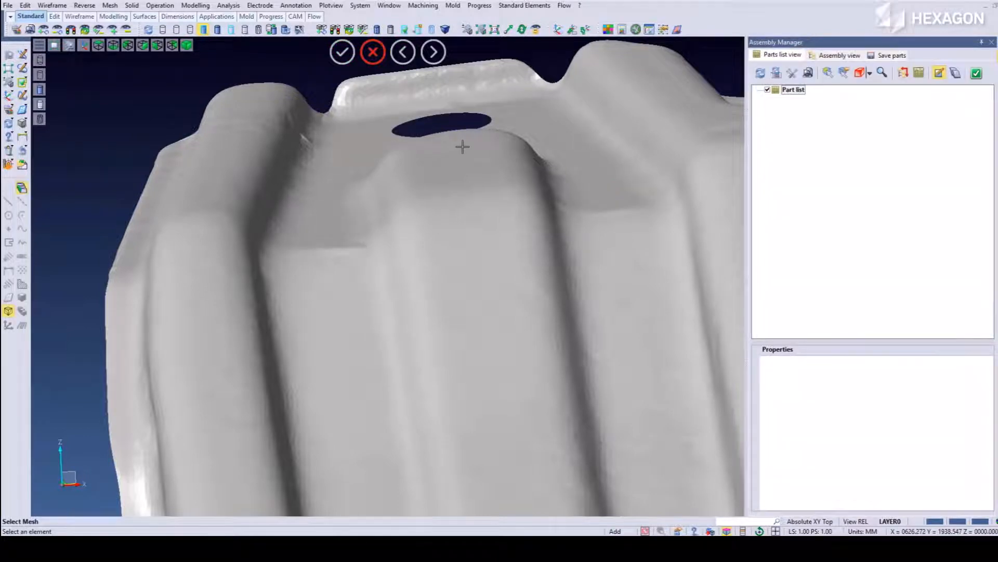
- Run Adapt mesh to cylinder on the bracket with a seed point on the rounded edge of a rib, and preview the fit
{"action": "scroll", "coordinate": [390, 139], "scroll_direction": "down", "scroll_amount": 8}
{"action": "middle_click_drag", "start_coordinate": [577, 252], "coordinate": [571, 272]}
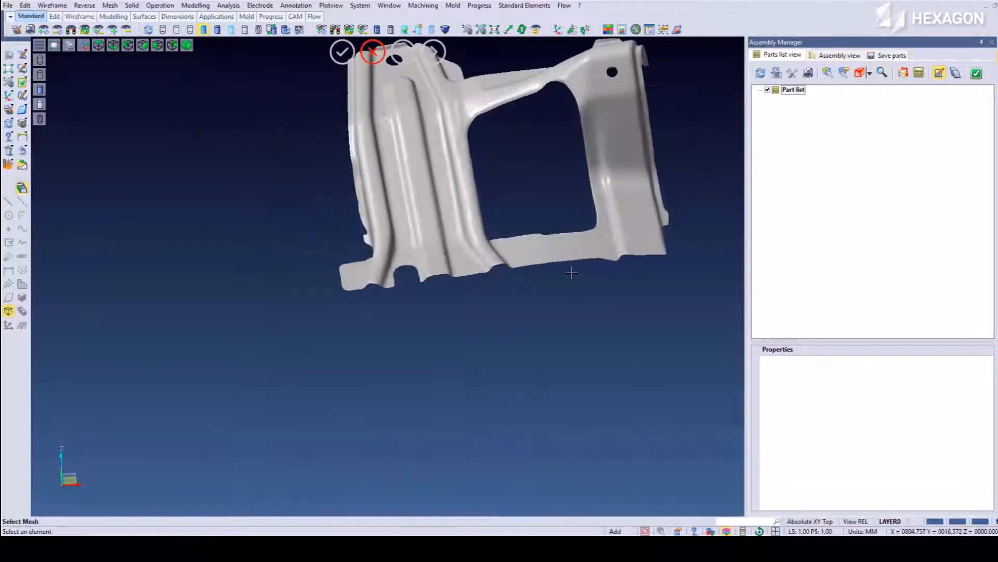
{"action": "middle_click_drag", "start_coordinate": [459, 230], "coordinate": [476, 234]}
{"action": "scroll", "coordinate": [482, 214], "scroll_direction": "up", "scroll_amount": 2}
{"action": "middle_click_drag", "start_coordinate": [492, 198], "coordinate": [438, 280]}
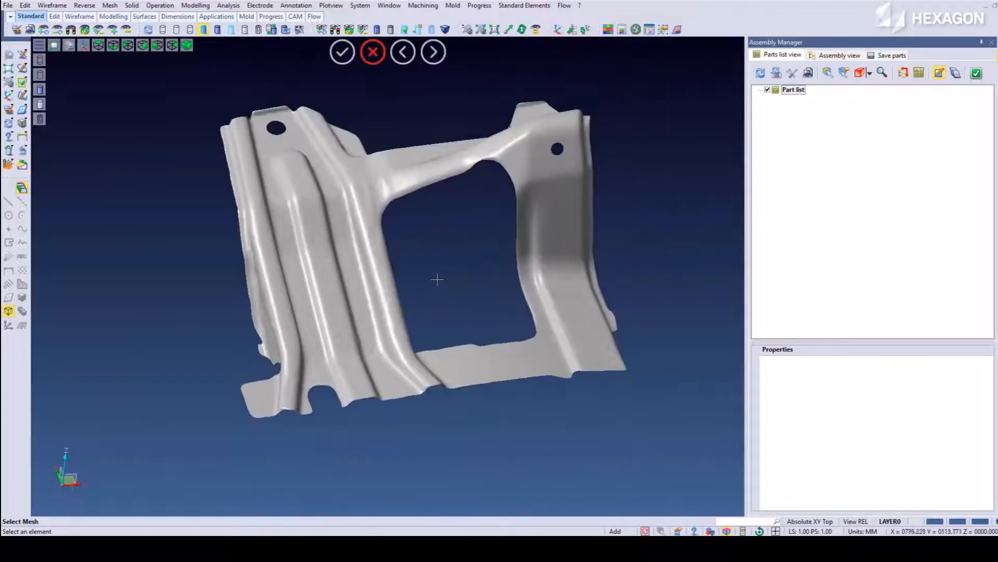
{"action": "scroll", "coordinate": [353, 335], "scroll_direction": "up", "scroll_amount": 2}
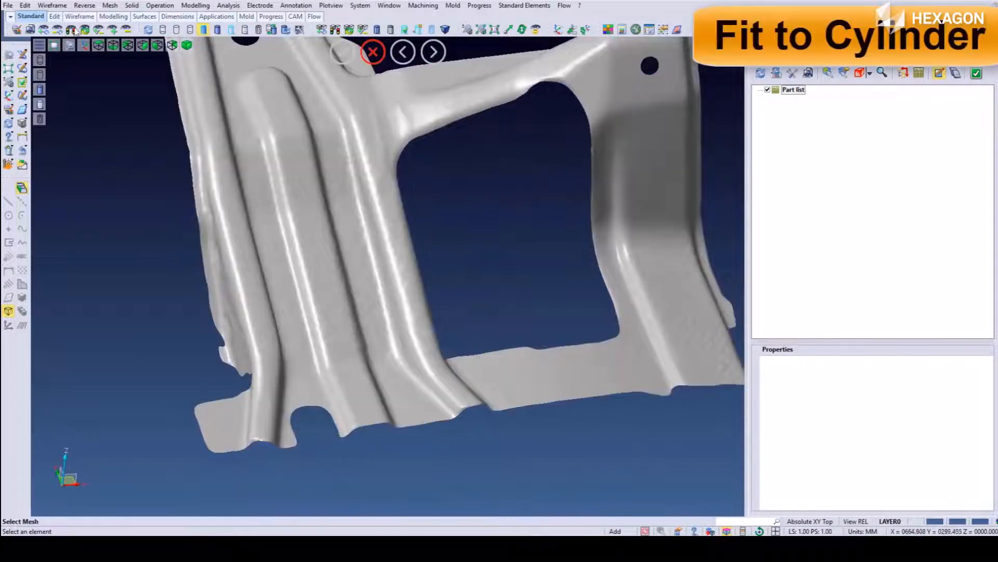
{"action": "left_click", "coordinate": [84, 5]}
{"action": "left_click", "coordinate": [122, 156]}
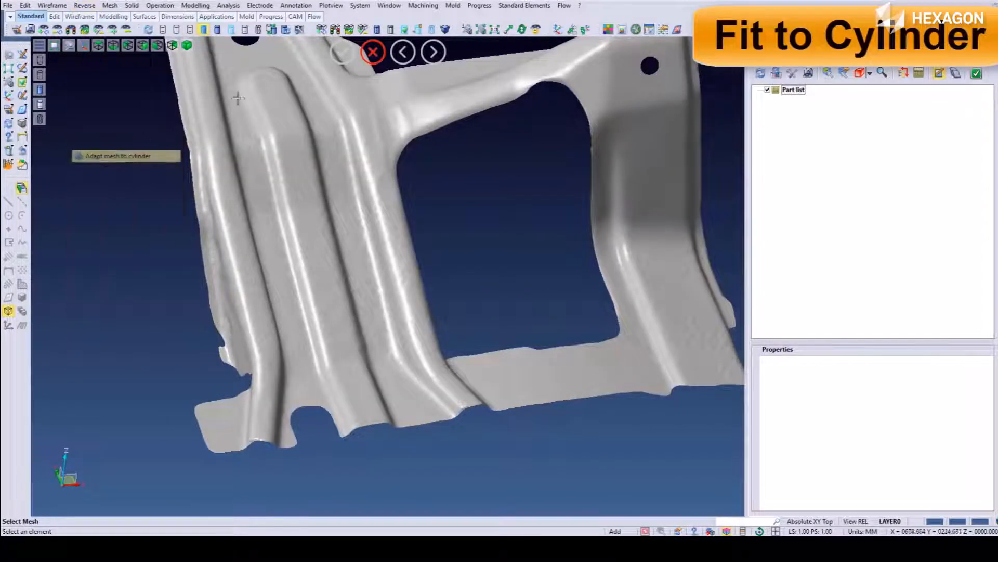
{"action": "scroll", "coordinate": [256, 160], "scroll_direction": "up", "scroll_amount": 2}
{"action": "scroll", "coordinate": [232, 91], "scroll_direction": "up", "scroll_amount": 2}
{"action": "scroll", "coordinate": [265, 198], "scroll_direction": "up", "scroll_amount": 2}
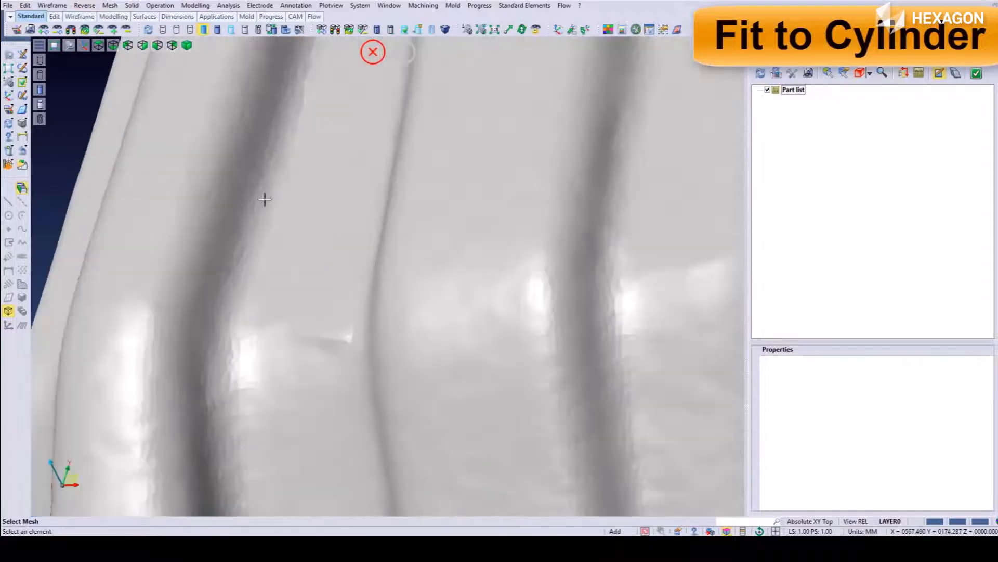
{"action": "left_click", "coordinate": [264, 197]}
{"action": "left_click", "coordinate": [270, 214]}
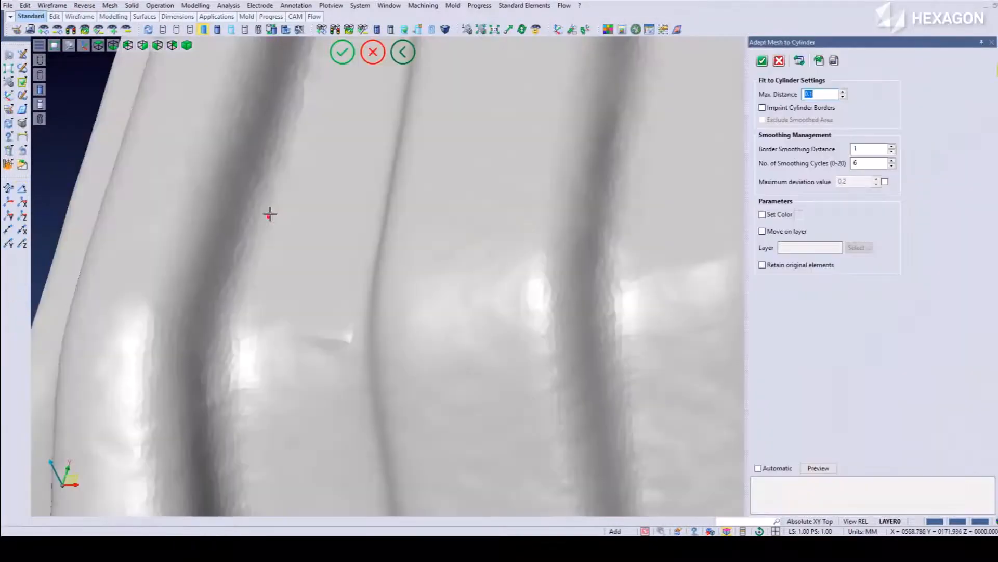
{"action": "left_click", "coordinate": [769, 108]}
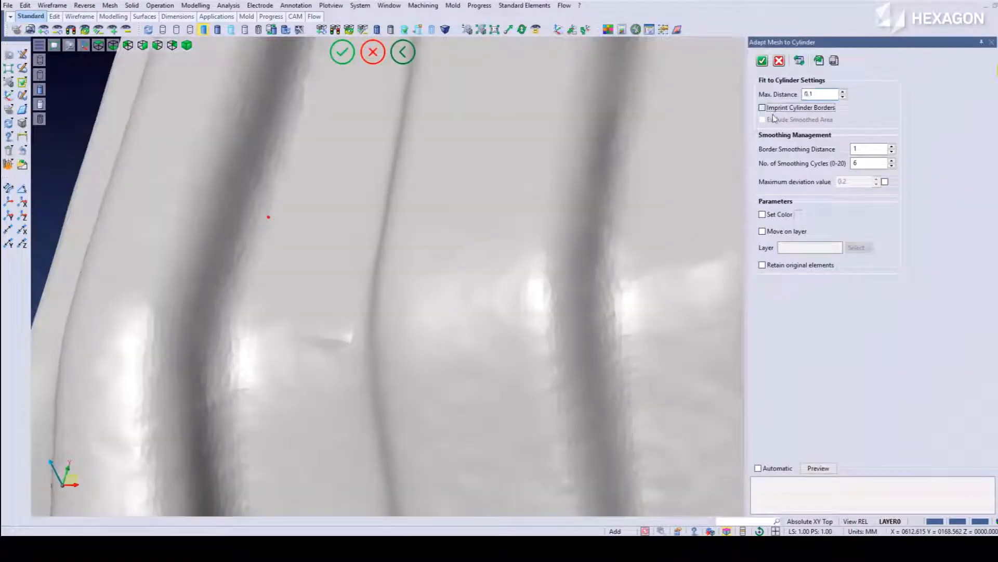
{"action": "left_click", "coordinate": [818, 468]}
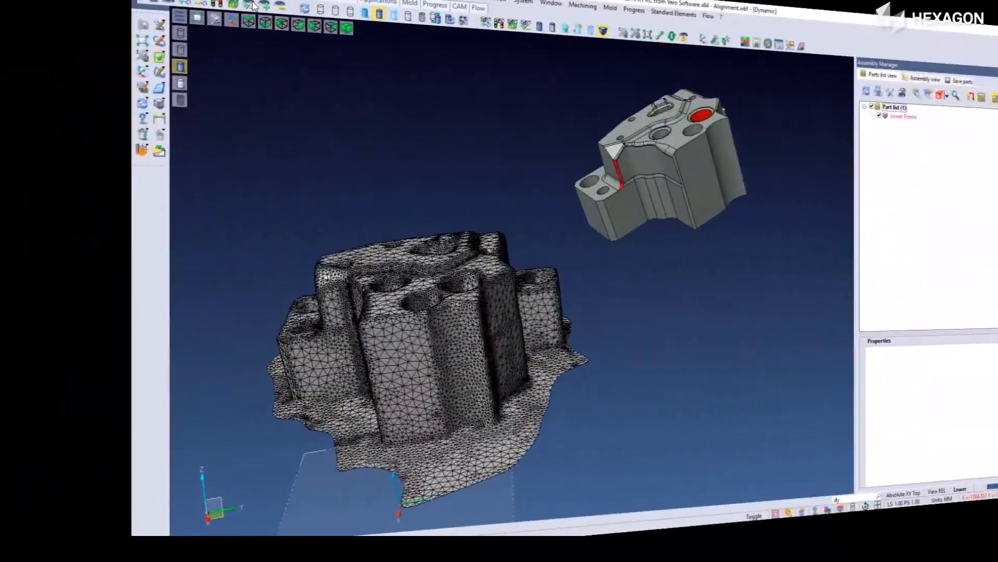
- Start Alignment with the scanned die mesh as the source body and the grey Lower Forms CAD model as the target body
{"action": "left_click", "coordinate": [84, 6]}
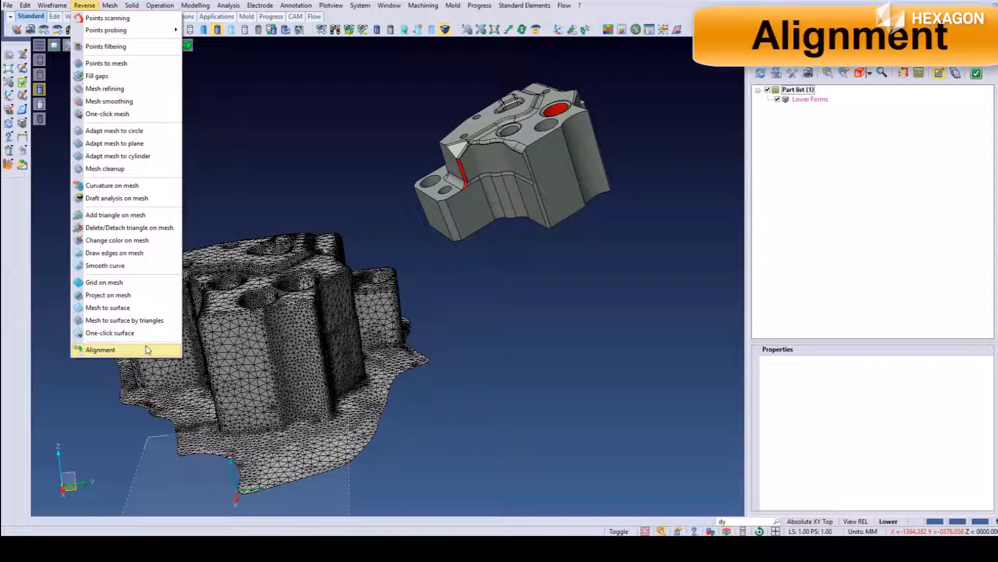
{"action": "left_click", "coordinate": [148, 350]}
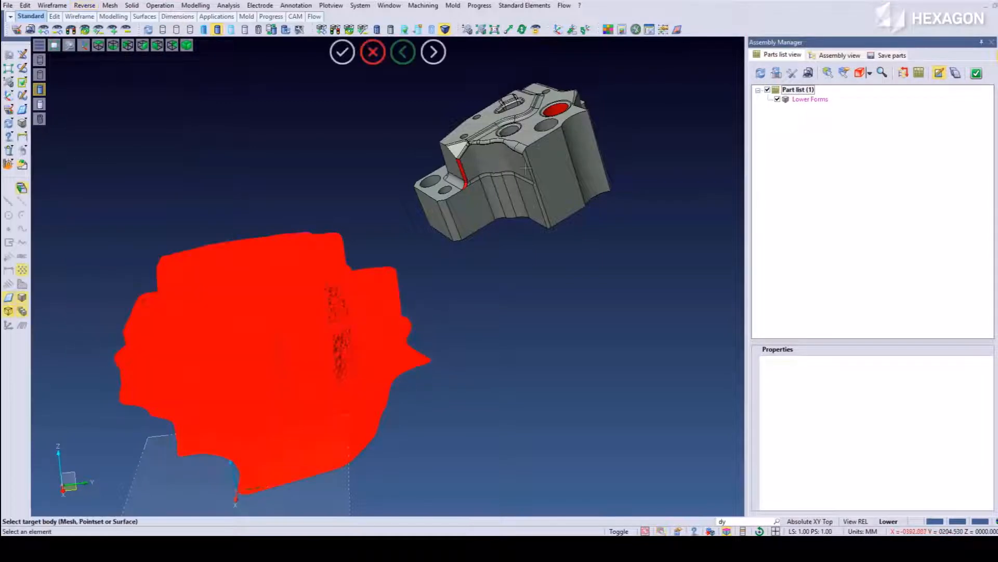
{"action": "left_click", "coordinate": [526, 168]}
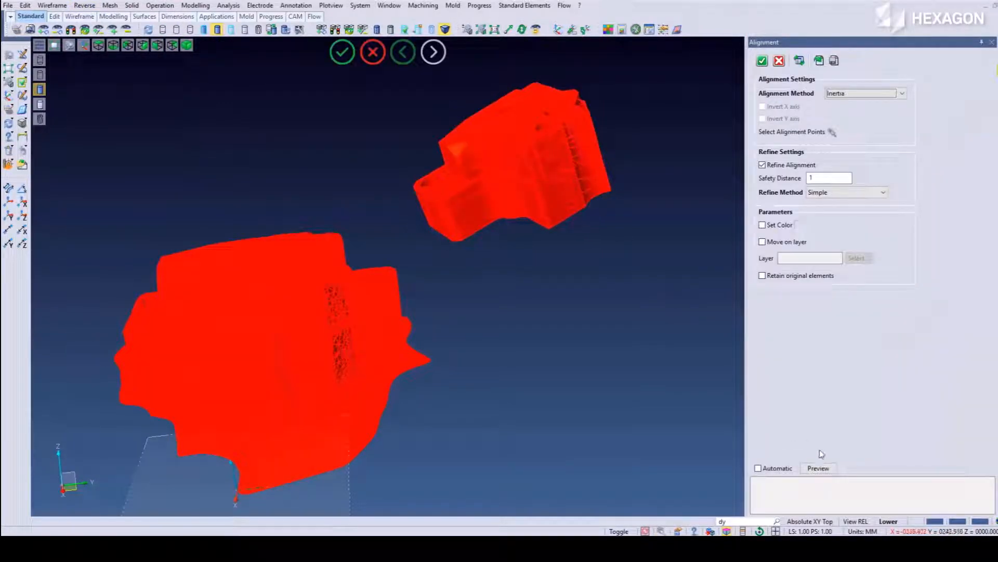
- Preview and apply the Inertia alignment of the die mesh to the CAD model, with simple refinement and a safety distance of 1
{"action": "left_click", "coordinate": [819, 468]}
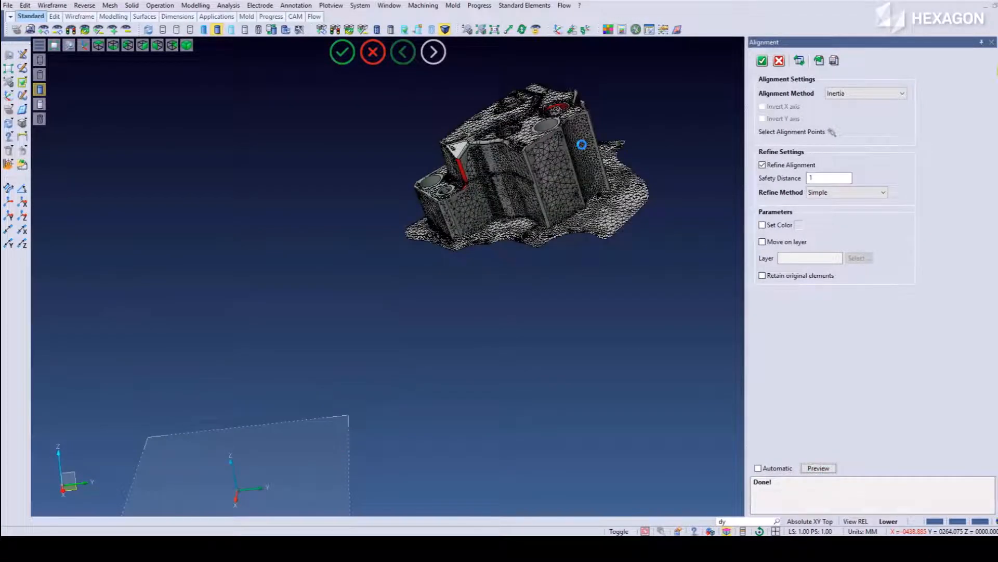
{"action": "key", "text": "Return"}
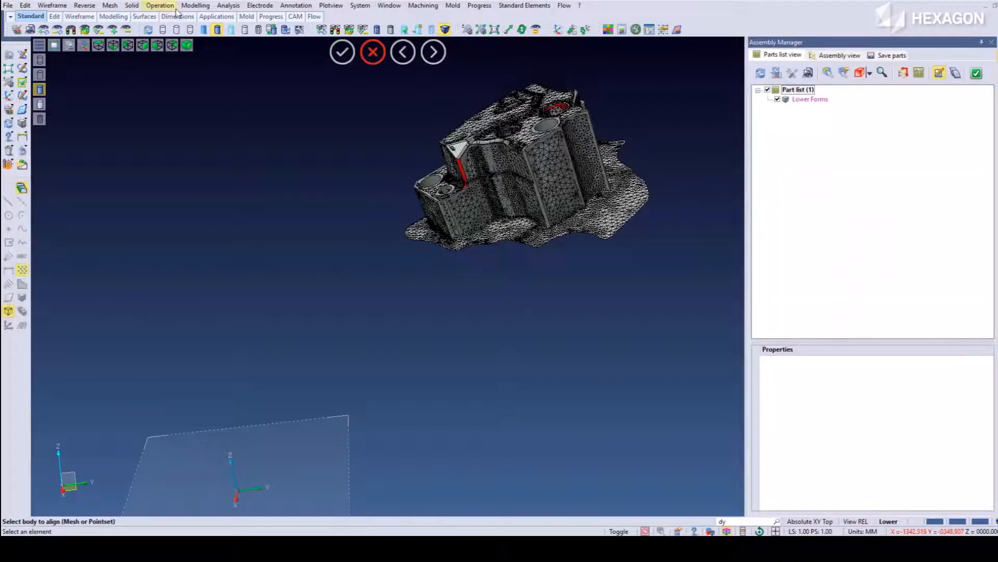
{"action": "left_click", "coordinate": [216, 7]}
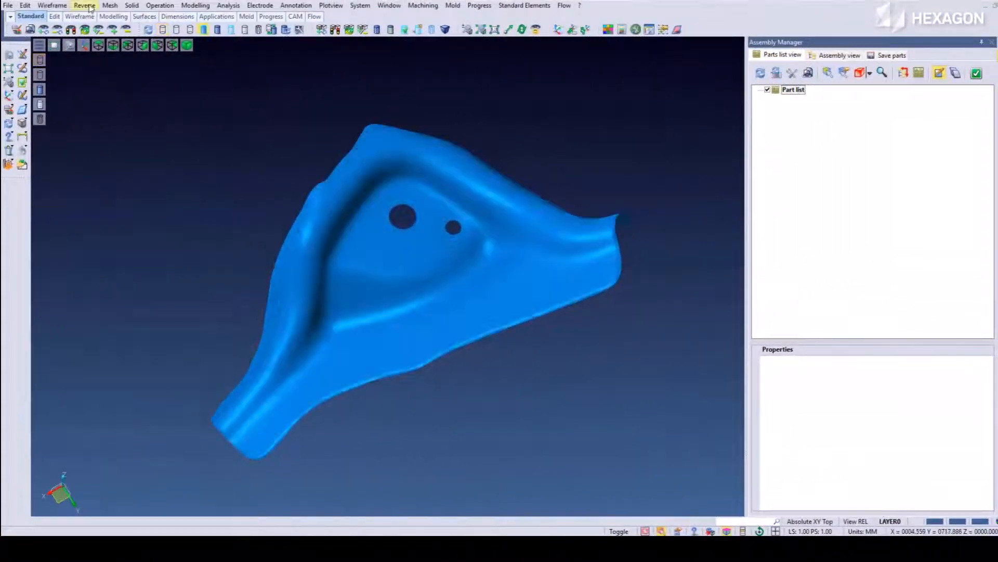
- Start Draft analysis on mesh for the blue sheet-metal mesh and accept the default reference direction
{"action": "left_click", "coordinate": [84, 6]}
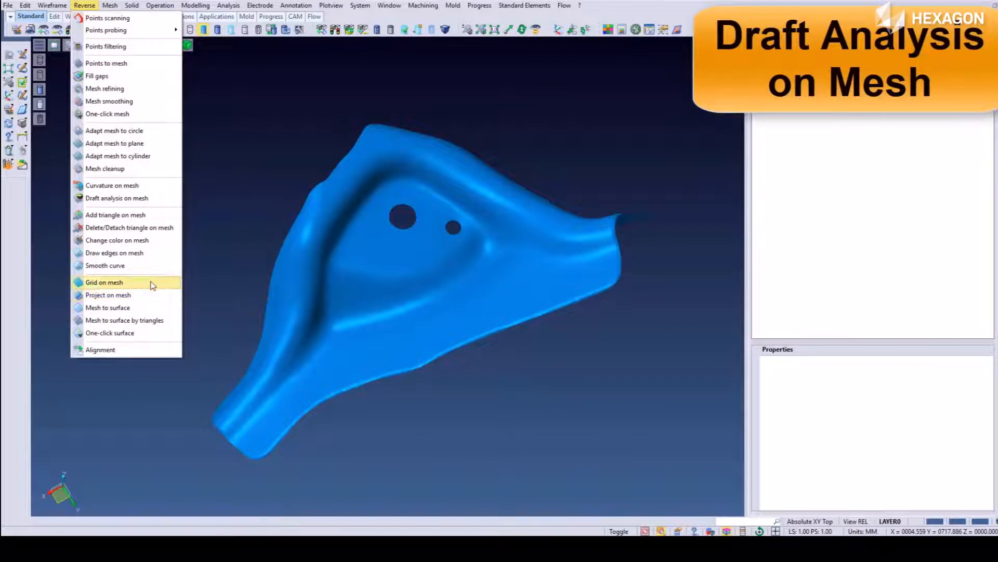
{"action": "left_click", "coordinate": [146, 198]}
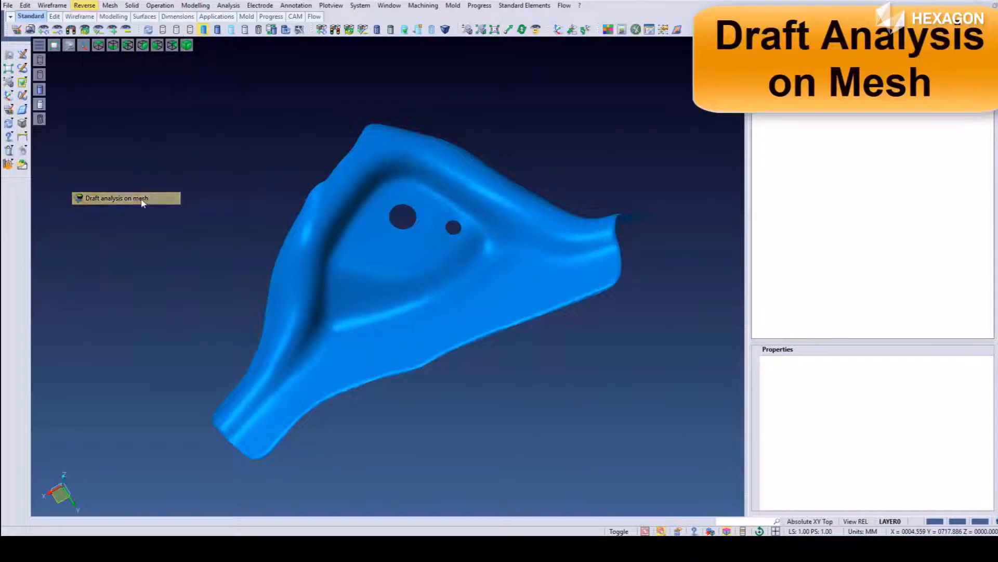
{"action": "left_click", "coordinate": [273, 338]}
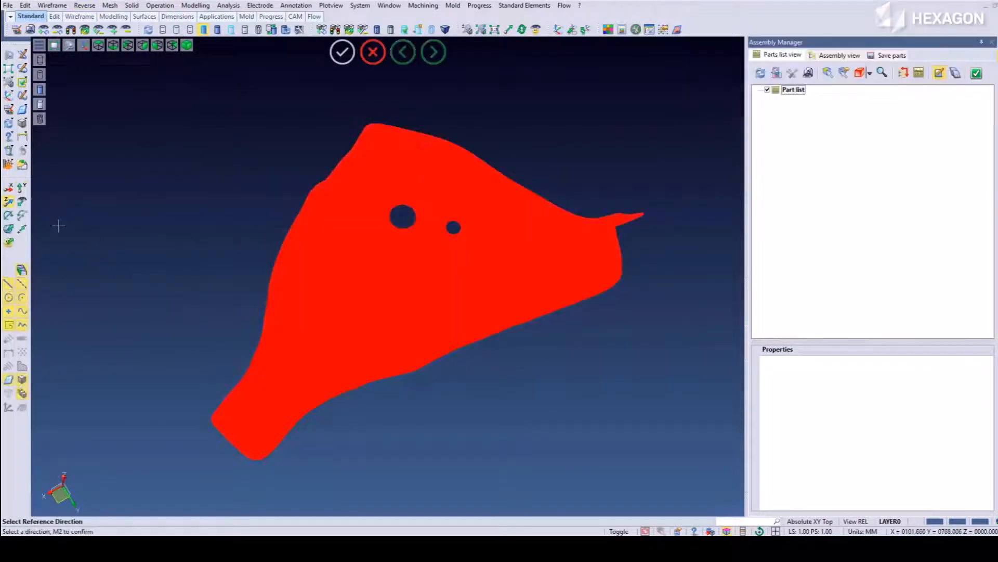
{"action": "middle_click", "coordinate": [208, 279]}
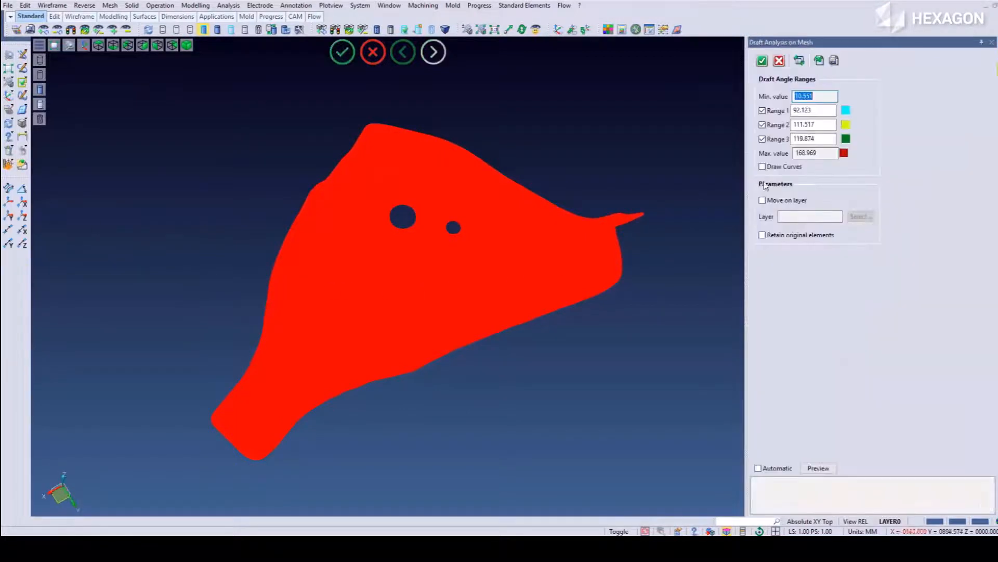
- Preview the draft angle colouring, disable Range 3, and apply the draft analysis to the mesh
{"action": "left_click", "coordinate": [819, 468]}
{"action": "left_click", "coordinate": [762, 139]}
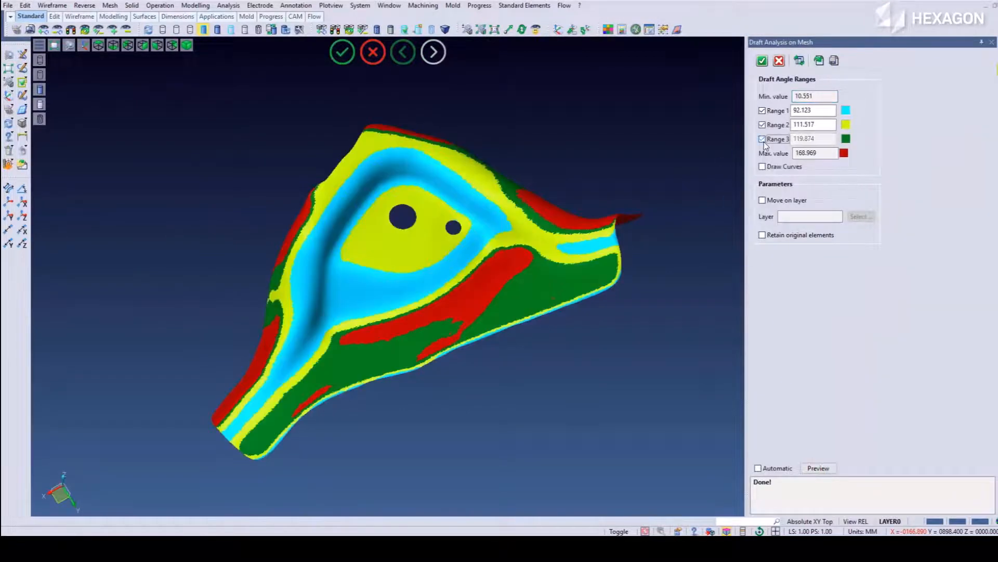
{"action": "middle_click", "coordinate": [649, 139]}
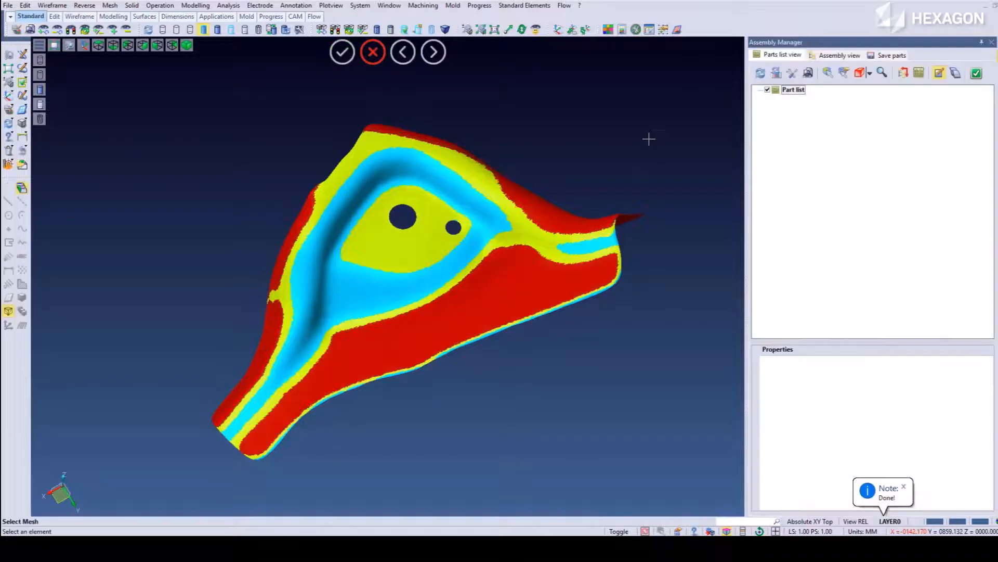
- Run Mesh to surface on the large red region along the part's lower edge with a surface tolerance of 0.01, and preview the surface
{"action": "left_click", "coordinate": [84, 6]}
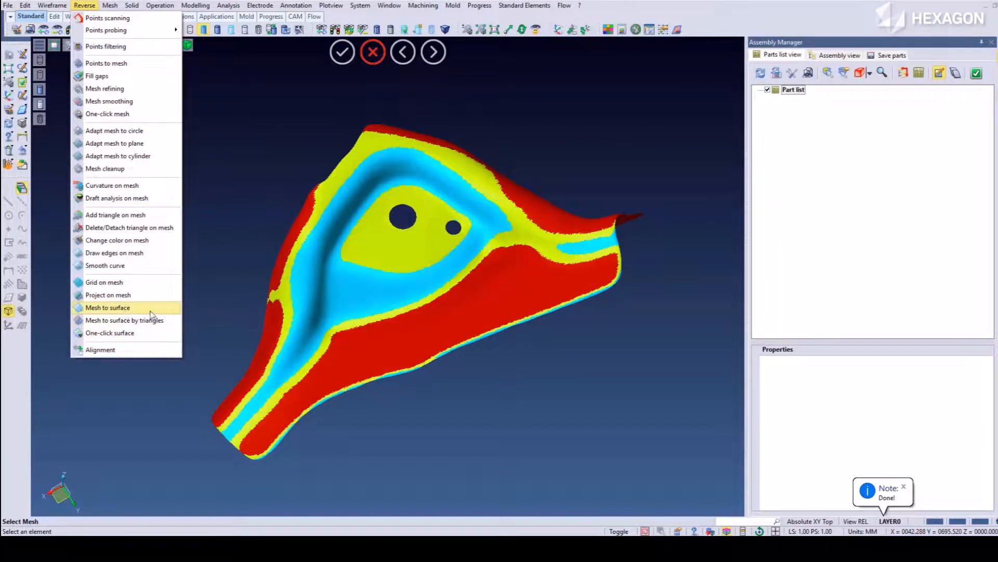
{"action": "left_click", "coordinate": [150, 309]}
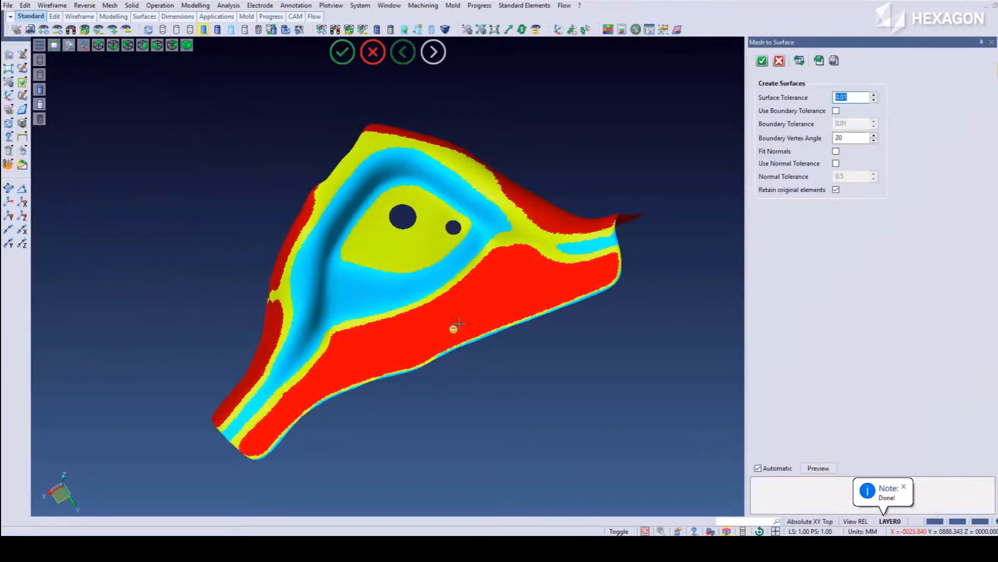
{"action": "left_click", "coordinate": [821, 470]}
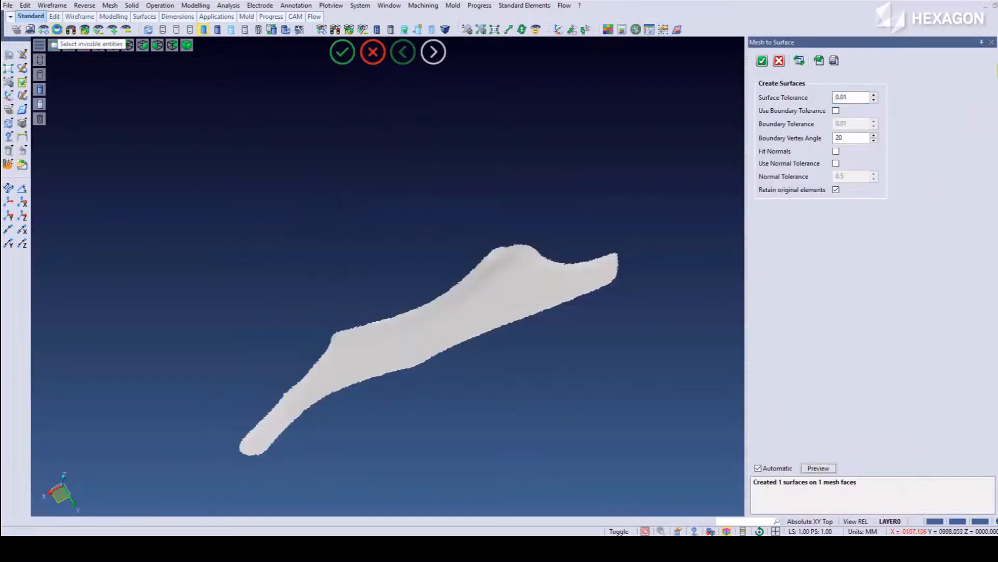